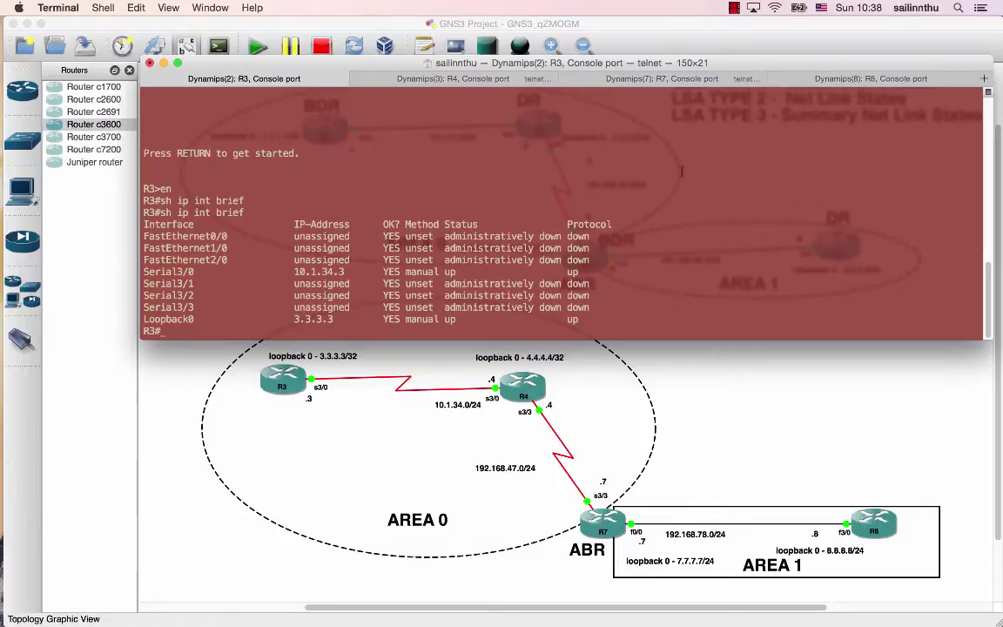
List R7's interface summary with show ip int brief and examine the Loopback0, Serial3/3 and FastEthernet0/0 addresses
left_click(589, 77)
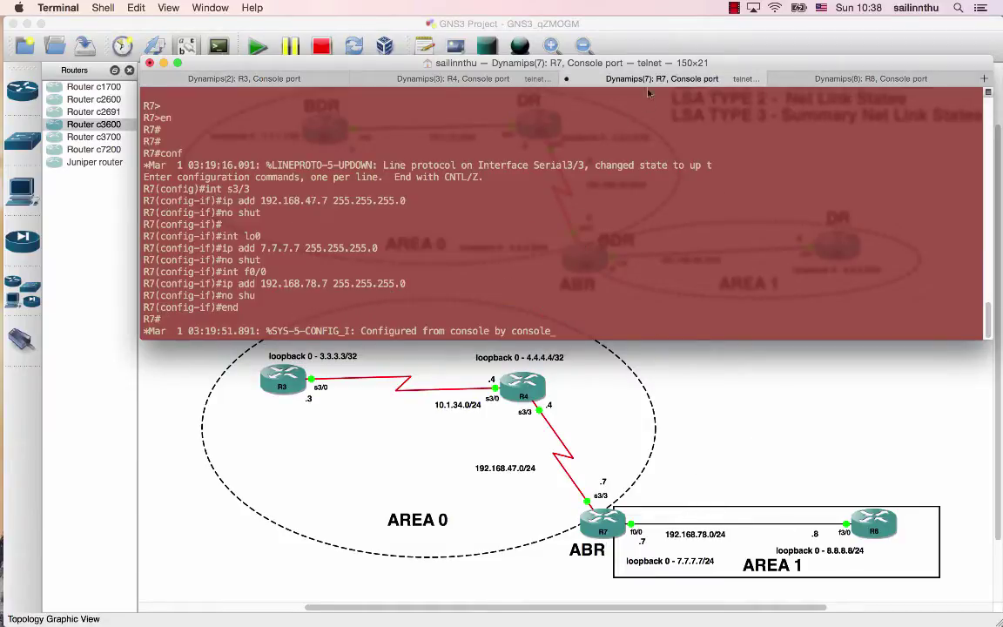
key("Return")
key("Return")
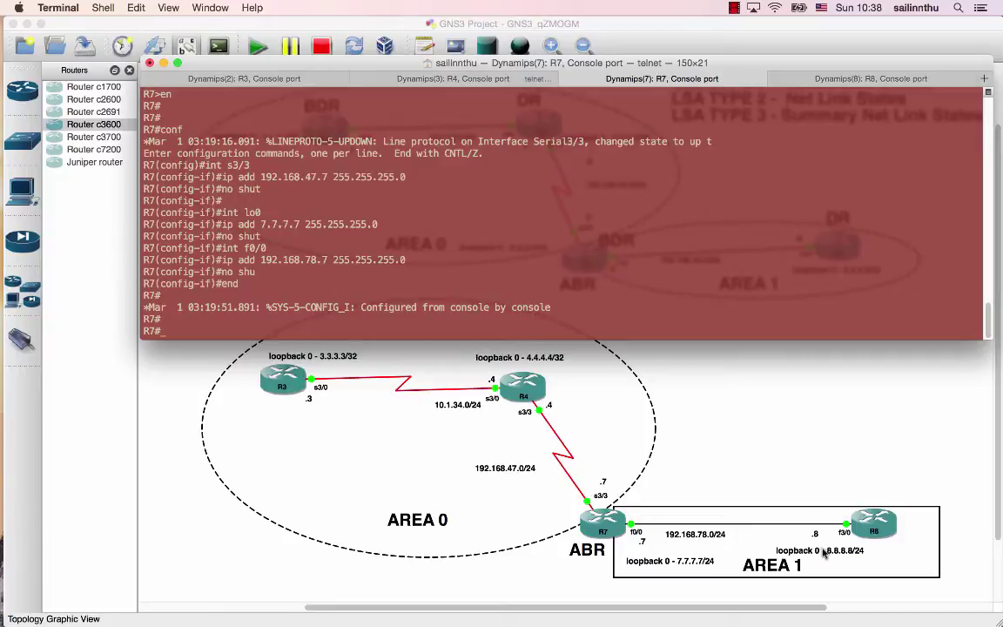
key("Return")
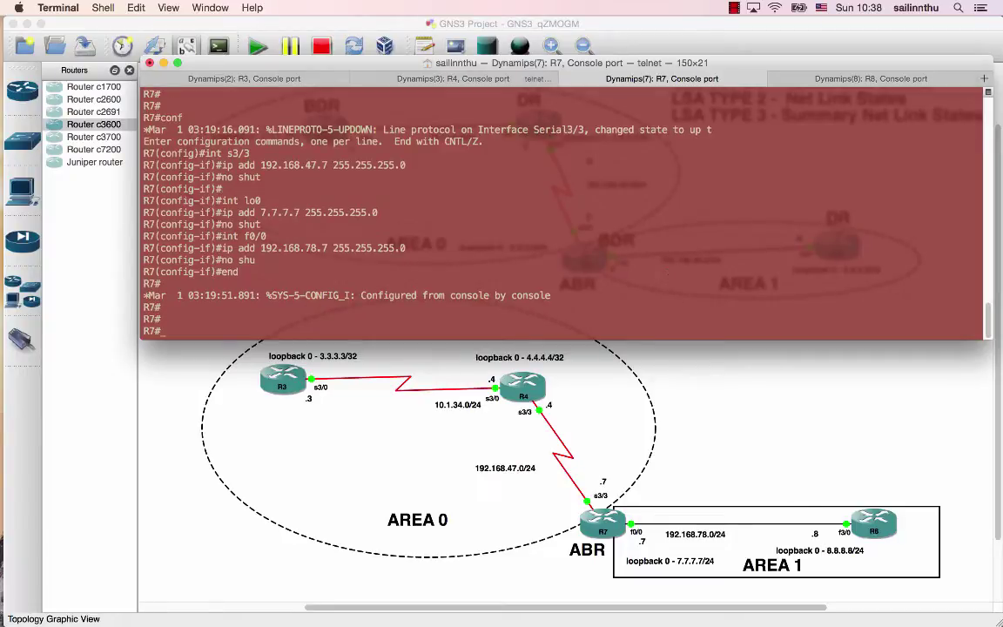
type("show ip int brief")
key("Return")
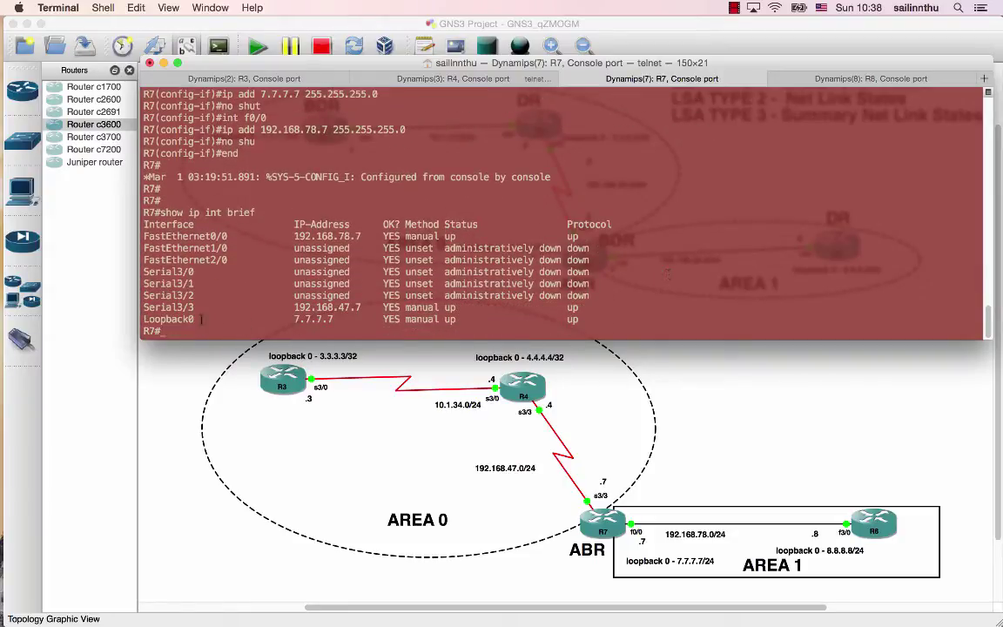
left_click_drag(144, 318, 332, 319)
left_click_drag(144, 307, 361, 307)
left_click_drag(144, 236, 371, 236)
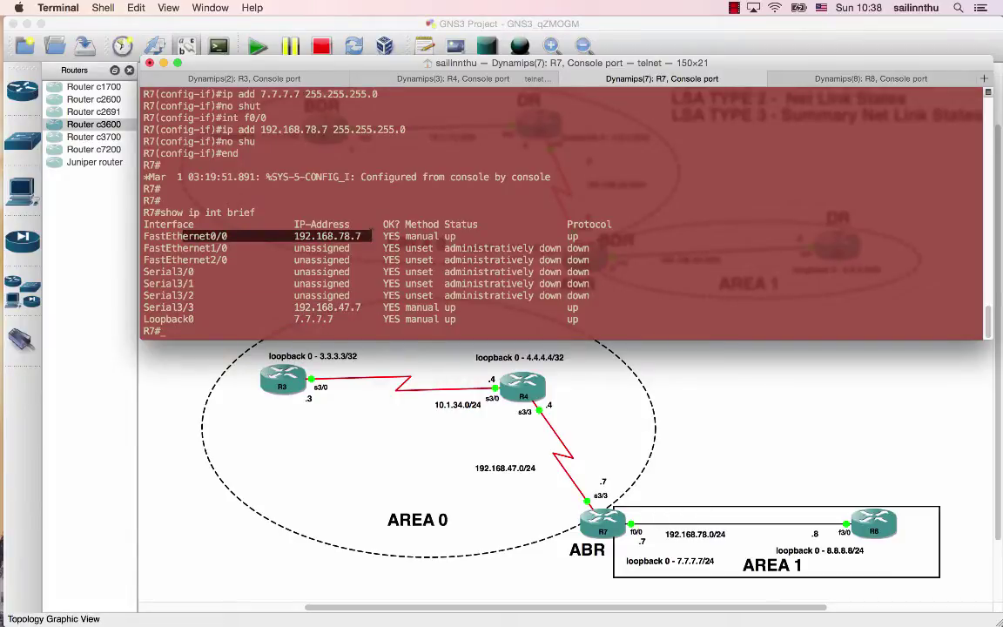
List R8's interface summary with sh ip int brief and examine the FastEthernet3/0 and Loopback0 entries
left_click(825, 79)
key("Return")
type("sh ip int brief")
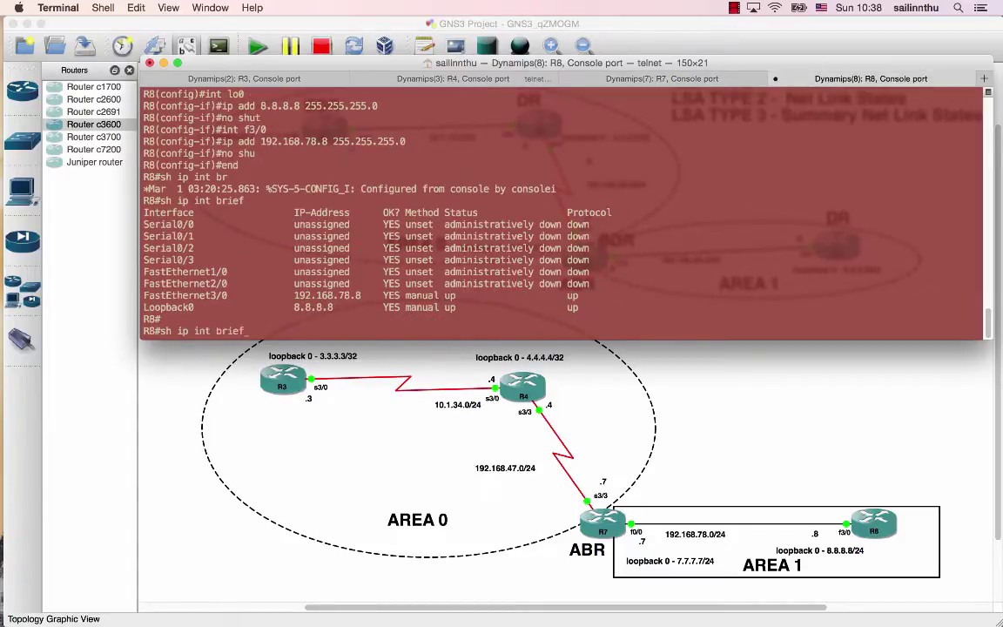
key("Return")
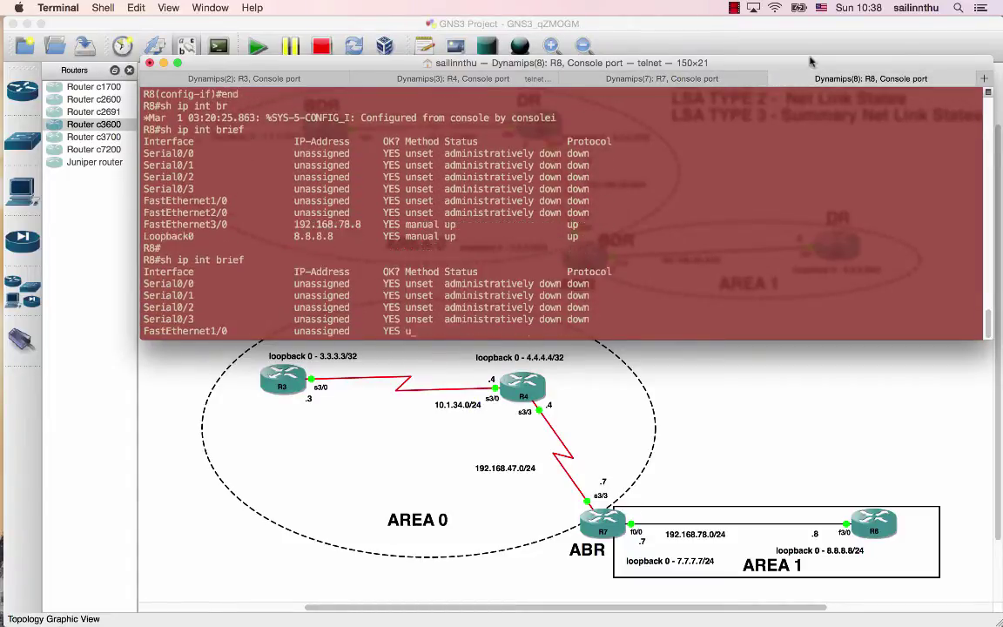
left_click_drag(143, 307, 362, 310)
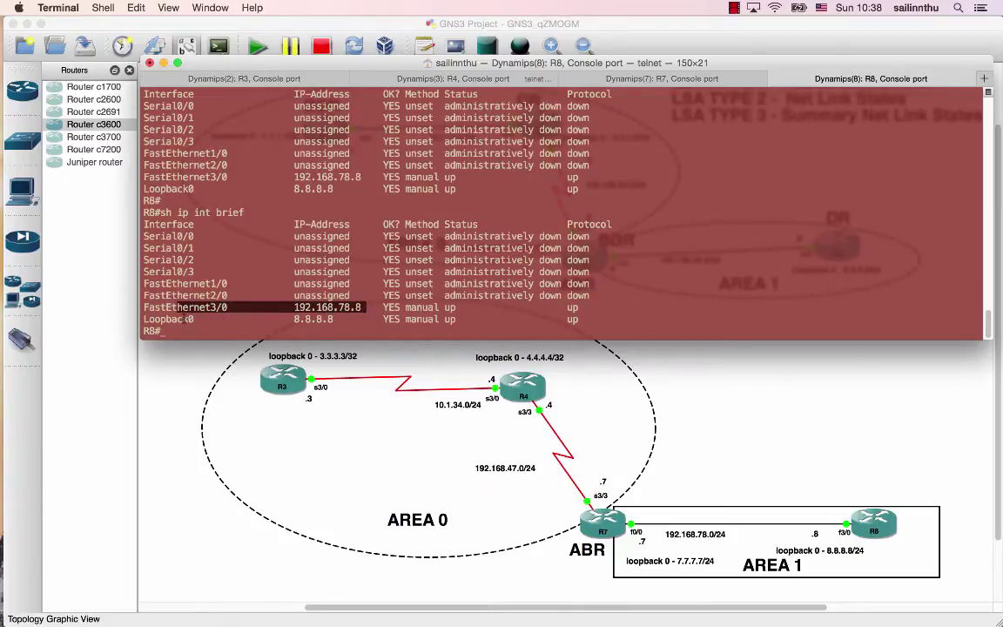
left_click_drag(144, 319, 168, 331)
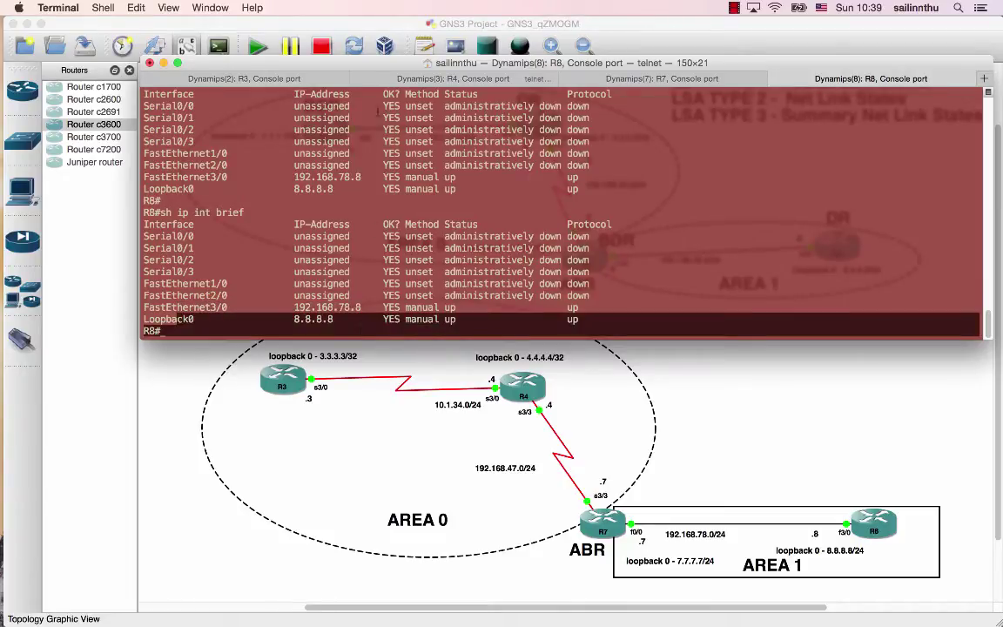
On R4, enable OSPF process 1 in area 0 on interface s3/3 and exit configuration mode
left_click(290, 78)
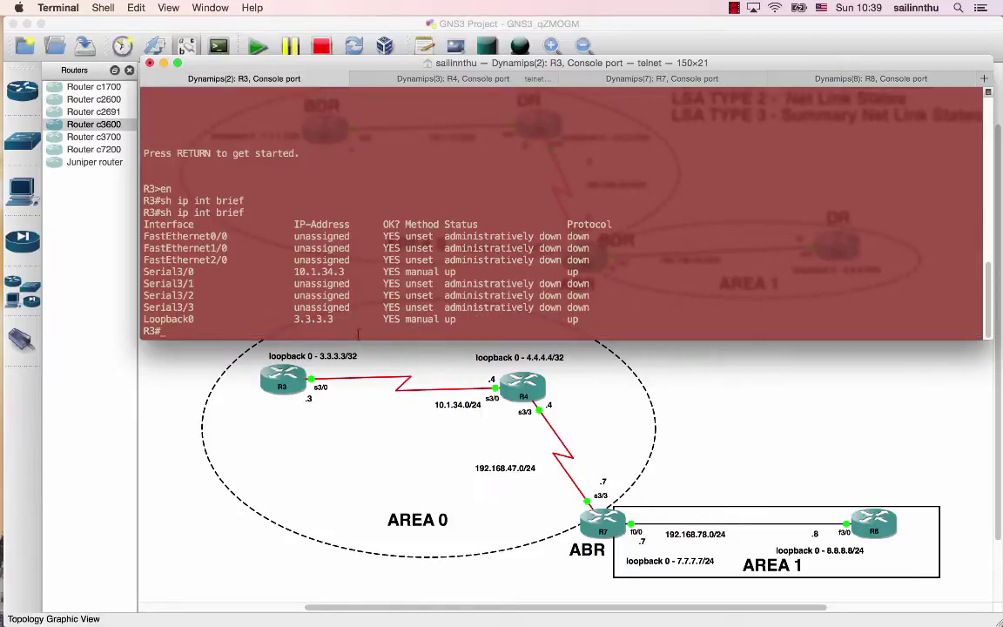
left_click(470, 79)
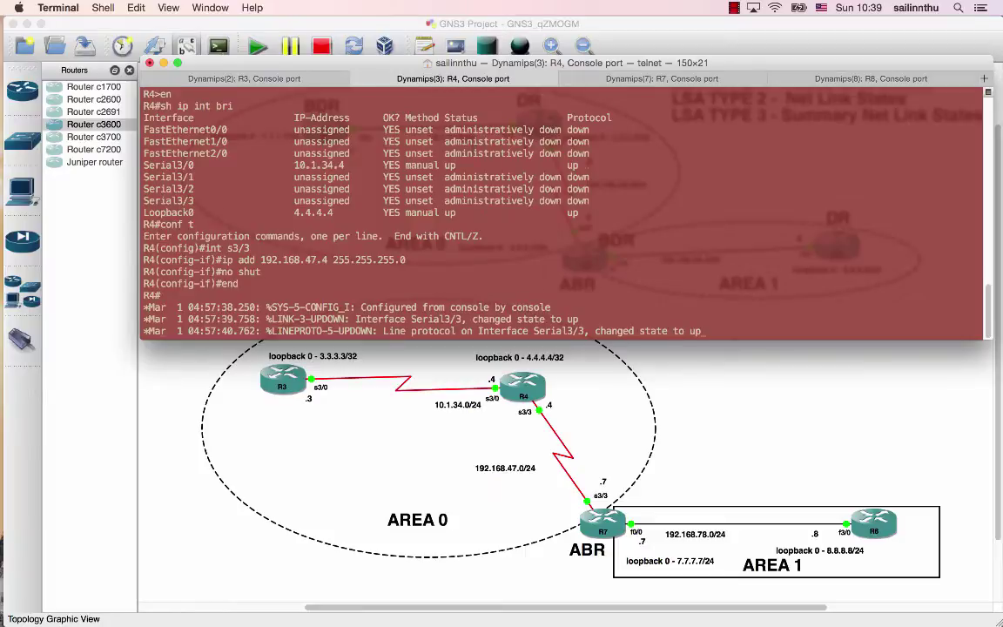
key("Return")
key("Return")
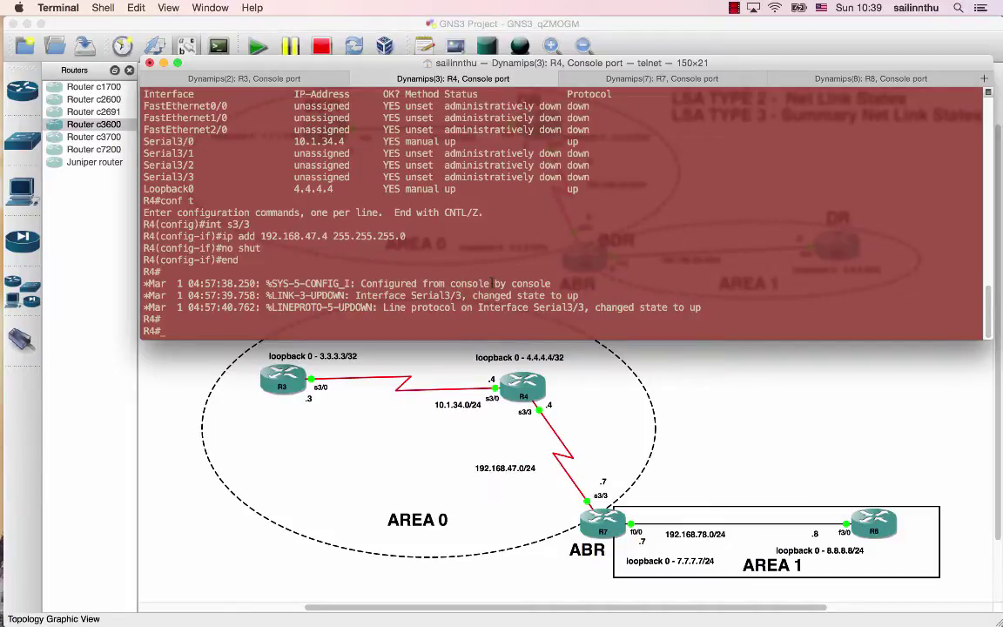
key("Return")
key("Return")
type("conf t")
key("Return")
type("int ")
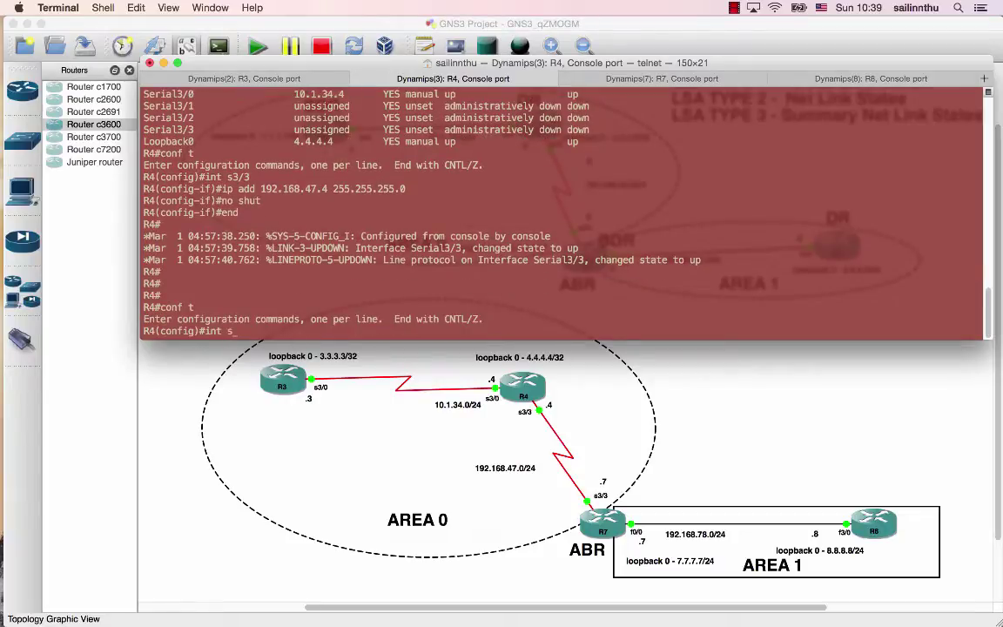
type("s3/3")
key("Return")
type("ip osp")
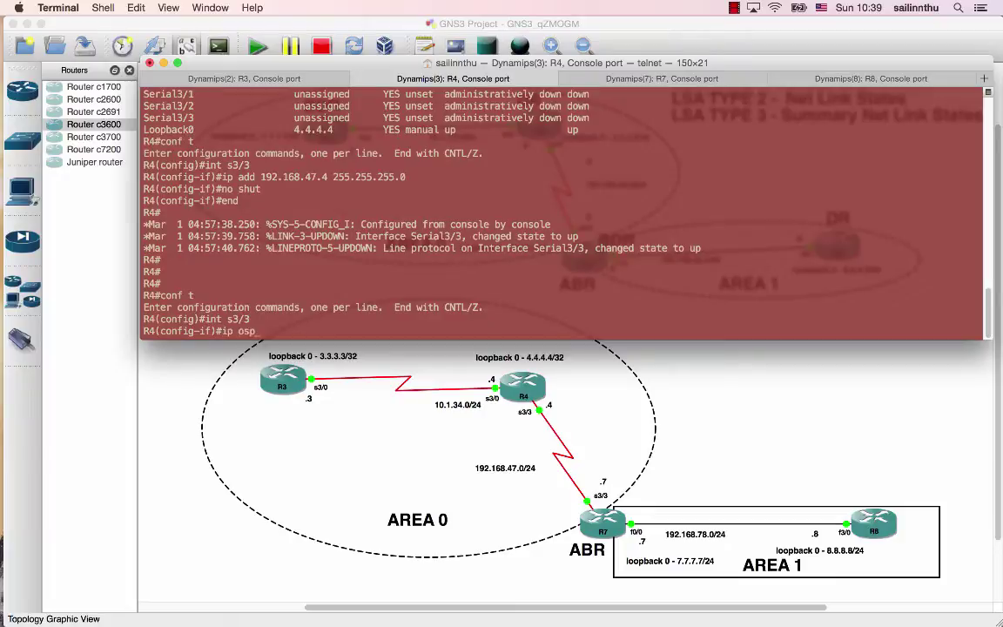
type("f 1 area 0")
key("Return")
type("end")
key("Return")
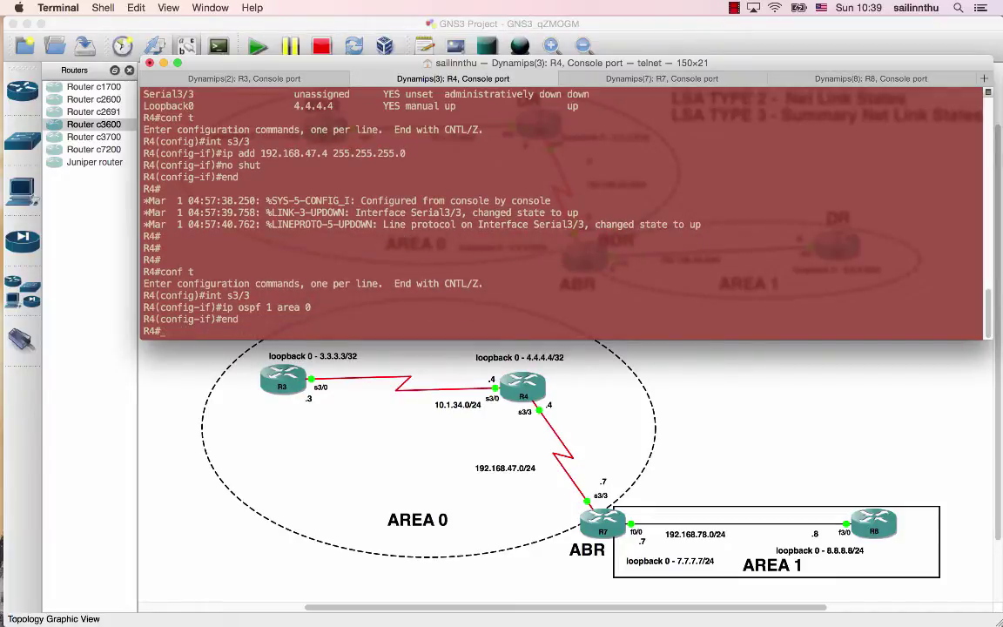
On R7, enter configuration mode and enable OSPF process 1 in area 0 on interface s3/3
key("super+shift+bracketright")
key("Return")
key("Return")
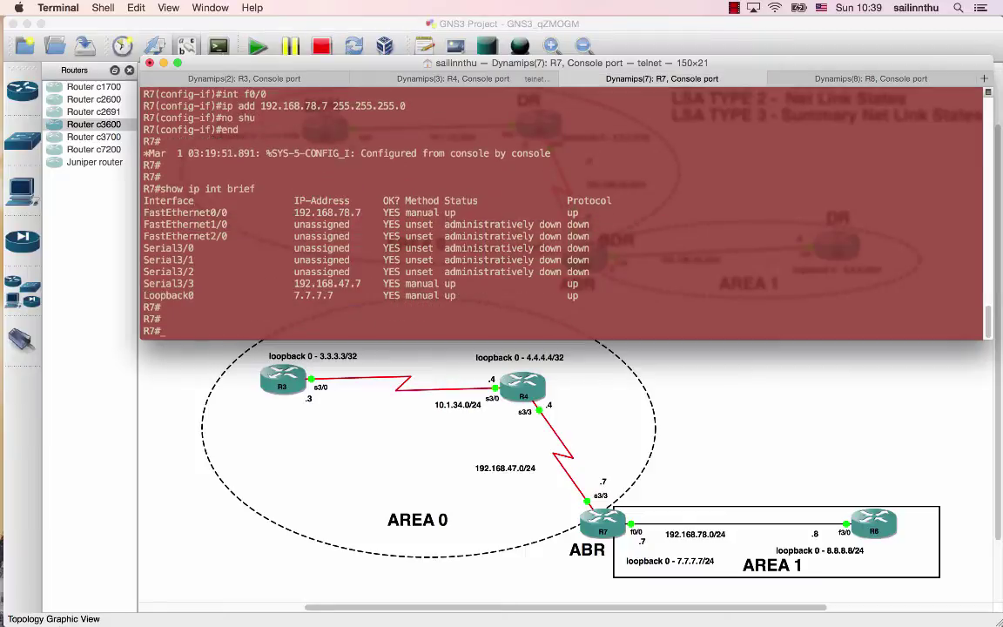
type("conf t")
key("Return")
type("int s3/3")
key("Return")
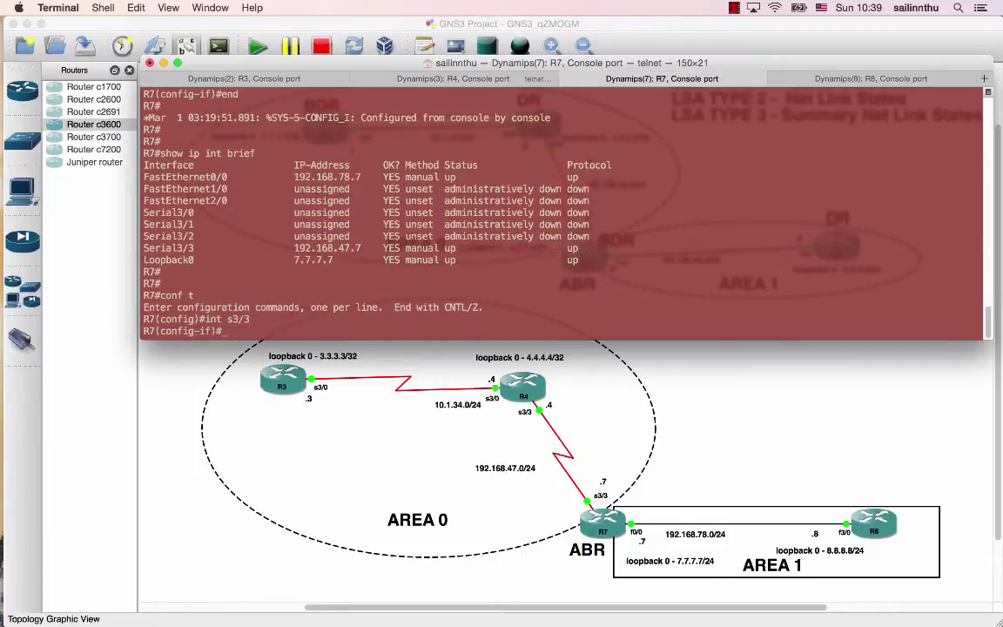
type("ip ospf 1 area 0")
key("Return")
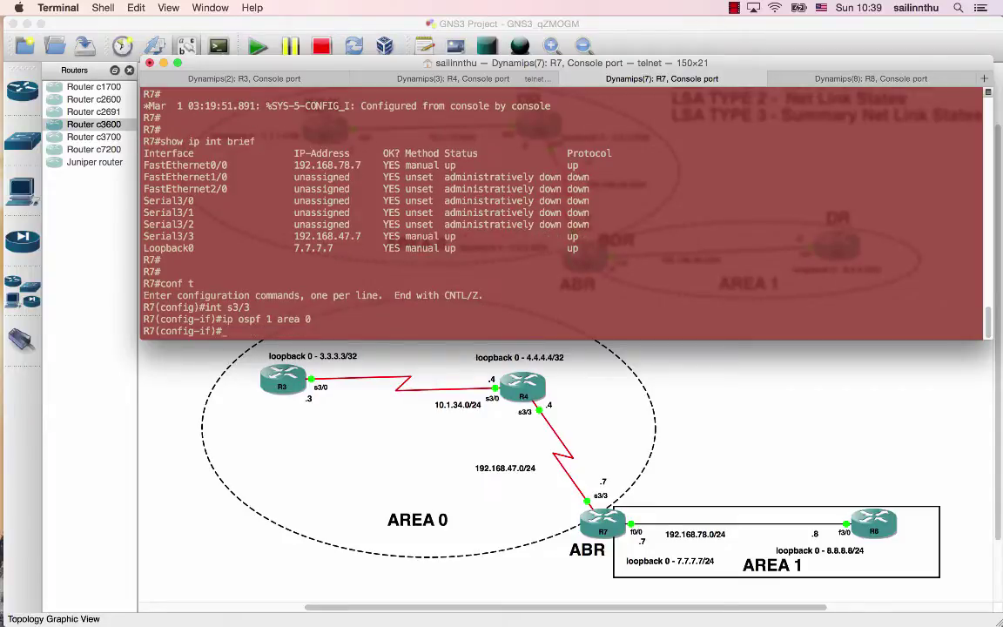
Enable OSPF process 1 in area 1 on R7's f0/0 interface
type("int f0/0")
key("Return")
type("ip ospf 1 area 1")
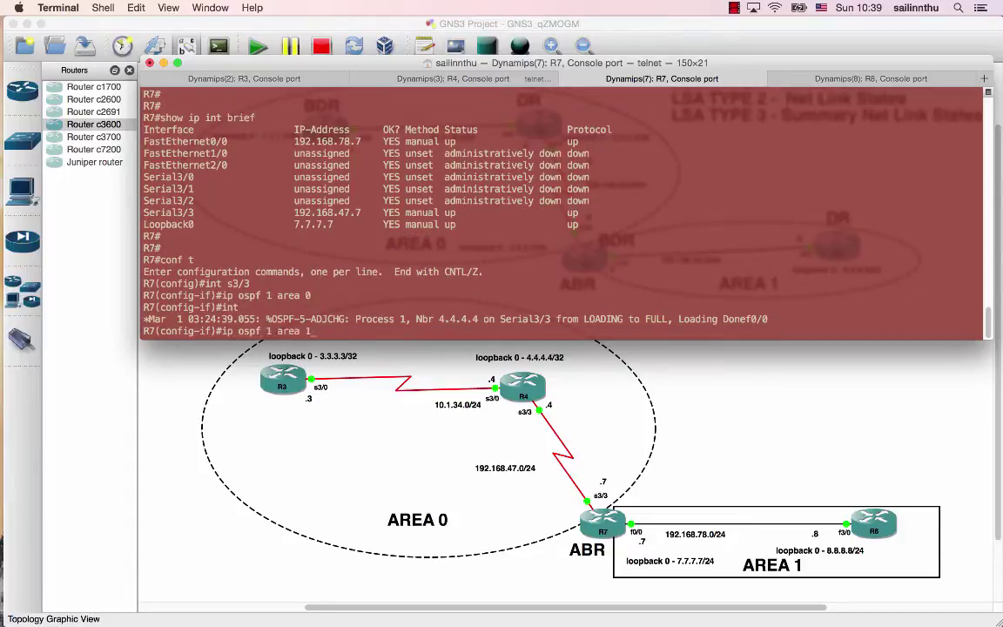
key("Return")
Enable OSPF process 1 in area 1 on R7's lo0 interface and exit configuration mode
type("ig-if)#int lo0")
key("Return")
type("ip ospf 1 area 1")
key("Return")
type("end")
key("Return")
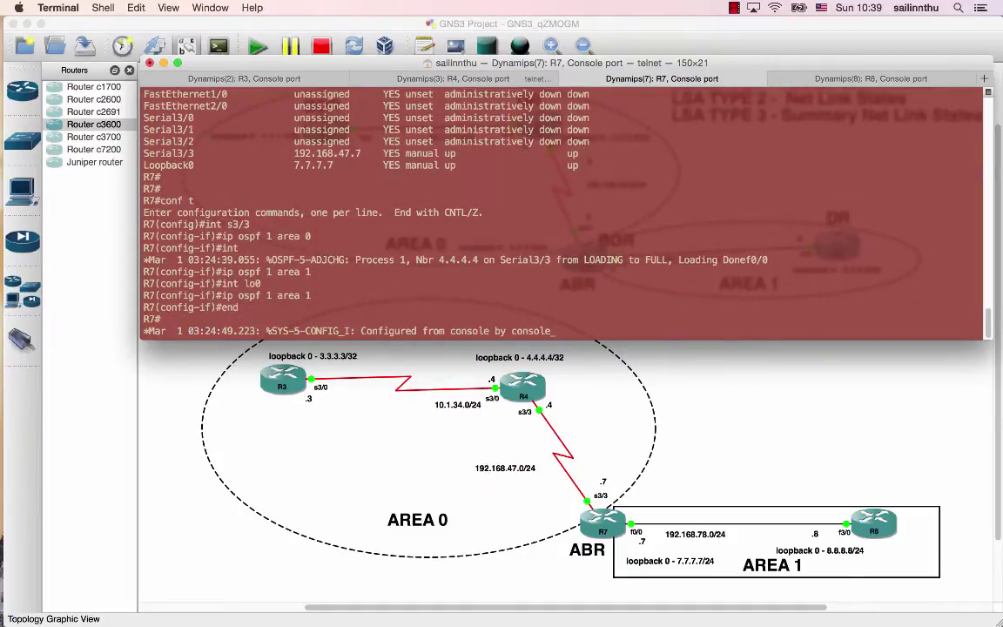
On R8, enter configuration mode and enable OSPF process 1 in area 1 on interface f3/0
key("super+shift+bracketright")
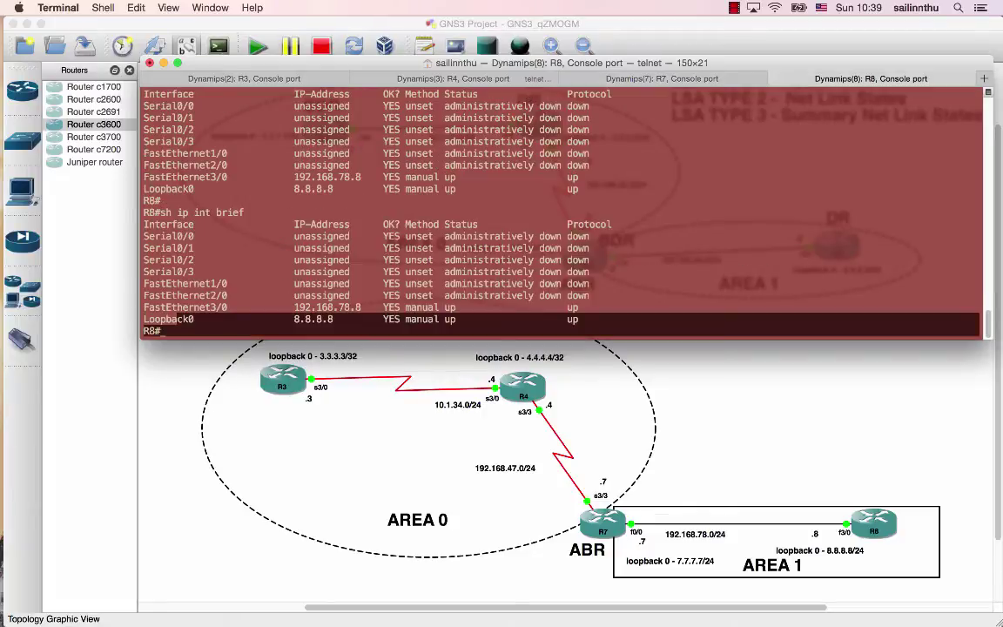
key("Return")
key("Return")
type("conf t")
key("Return")
type("int")
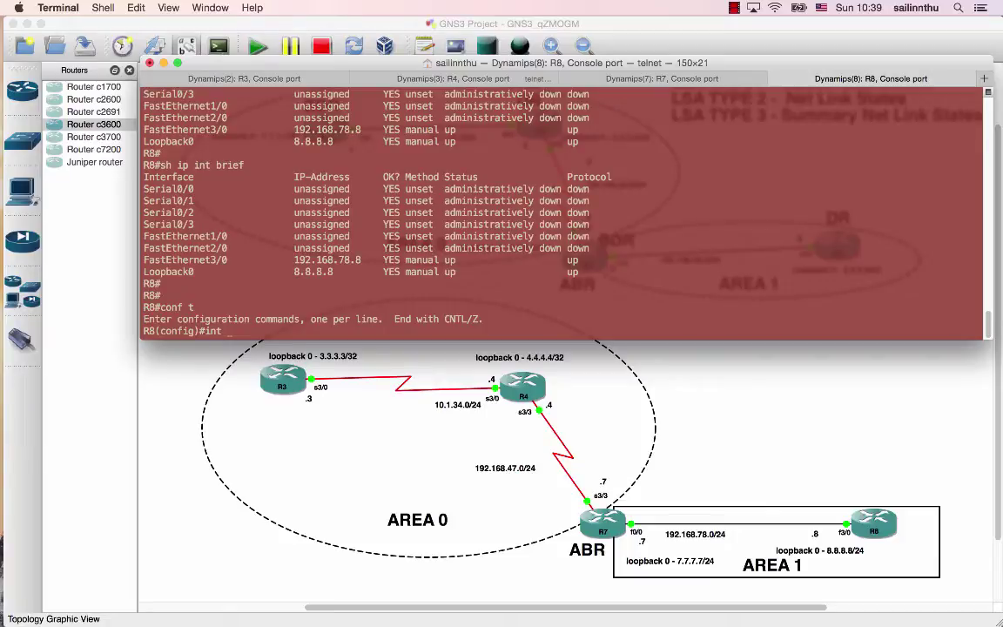
type(" f3/0")
key("Return")
type("ip ospf ")
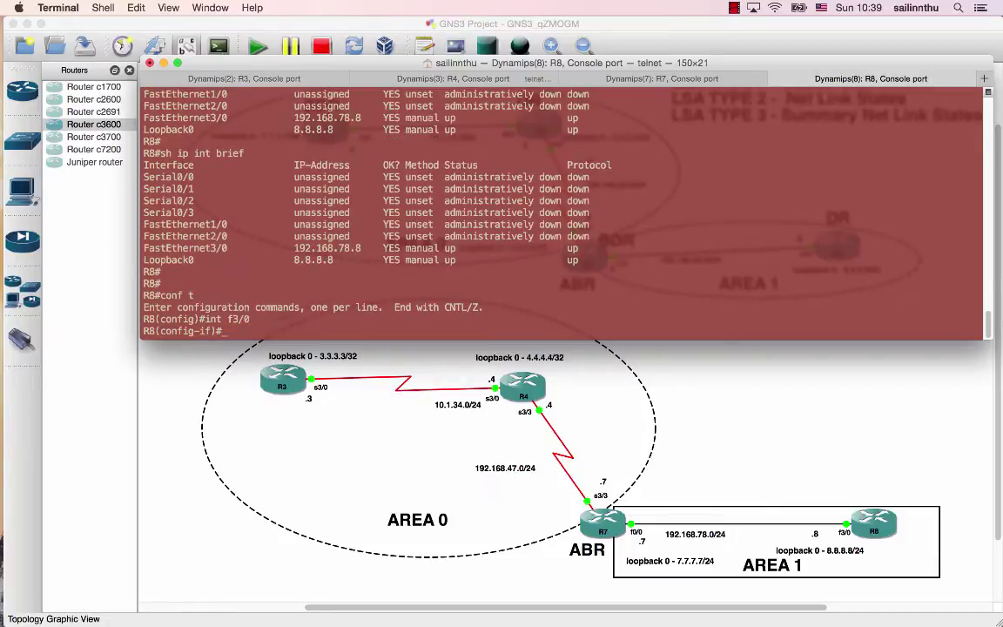
type("1 a 1")
key("Return")
Enable OSPF process 1 in area 1 on R8's lo0 interface and exit configuration mode
type("int lo0")
key("Return")
type("ip ospf 1 area 1")
key("Return")
type("end")
key("Return")
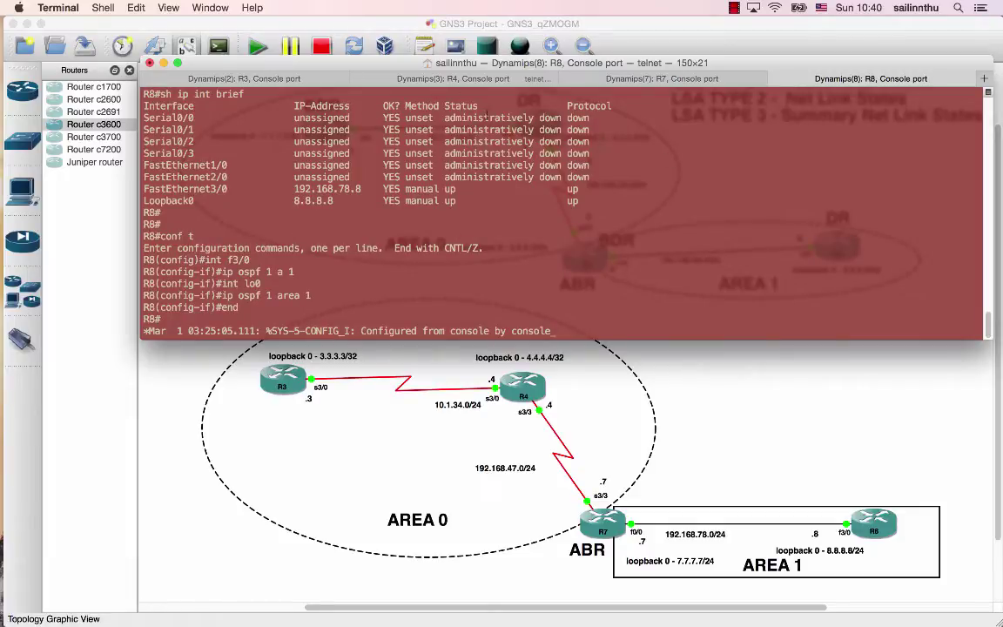
List the OSPF neighbors on R3 with show ip ospf nei and examine the neighbor entry
left_click(638, 81)
left_click(471, 79)
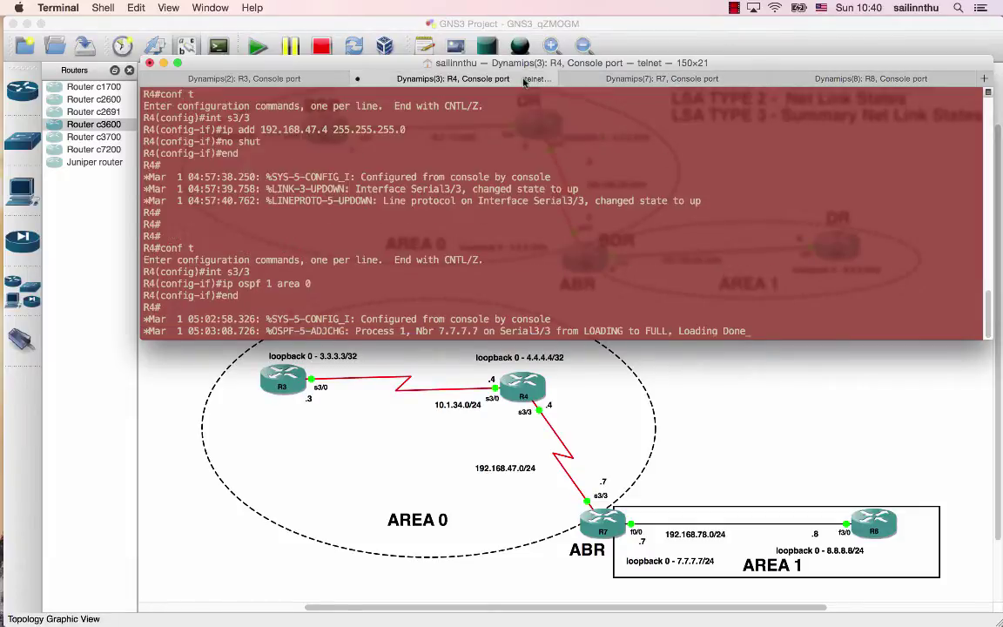
left_click(336, 81)
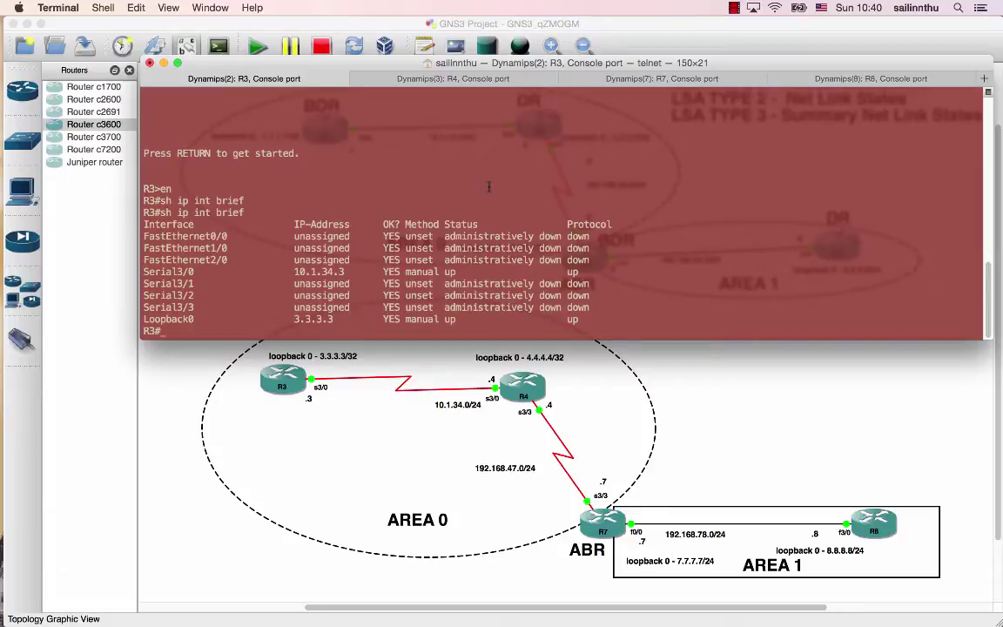
key("Return")
key("Return")
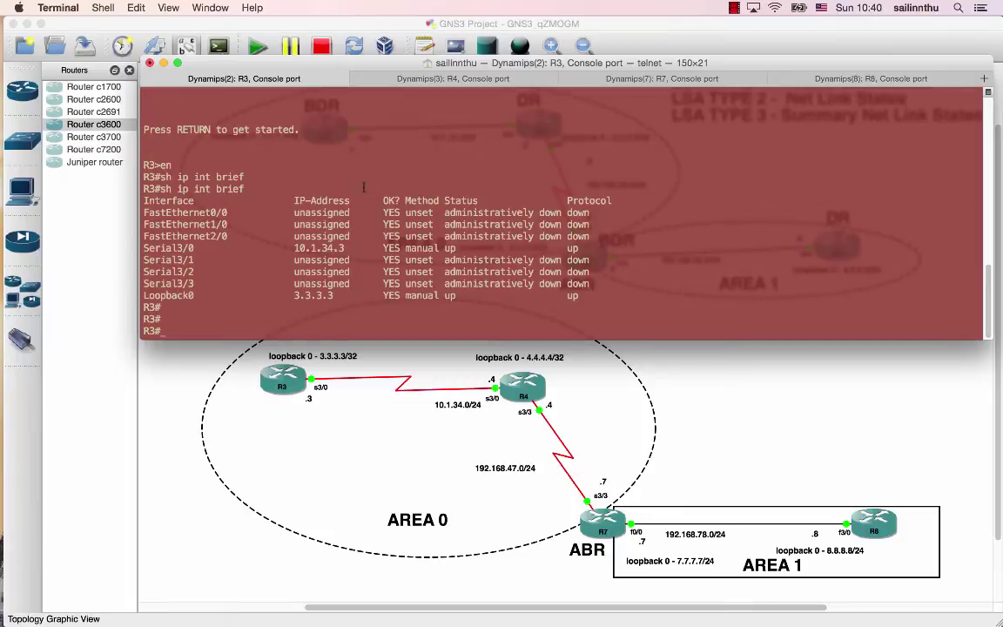
key("Return")
type("show ip")
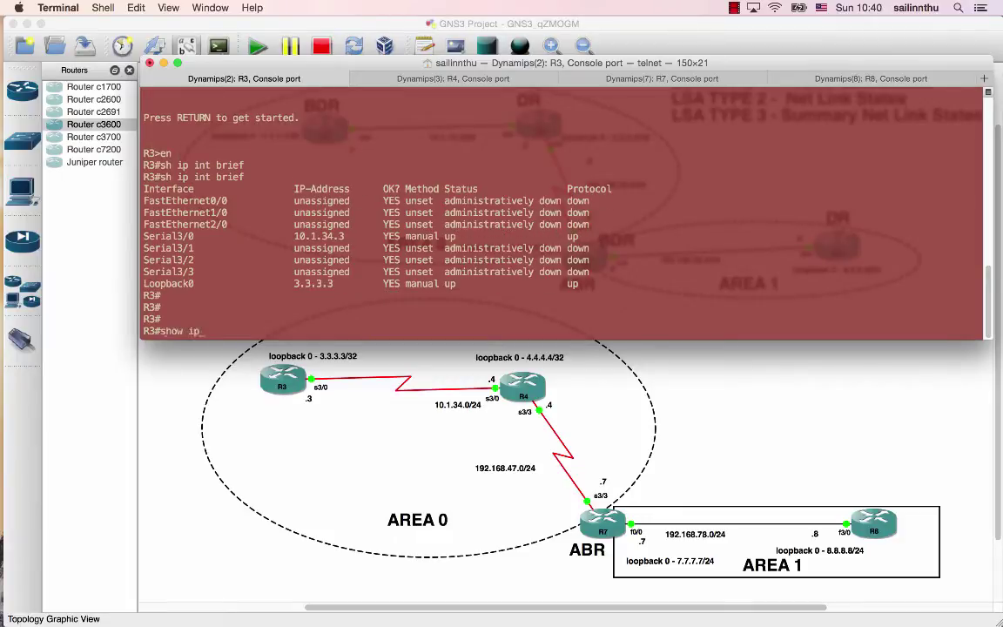
type(" ospf nei")
key("Return")
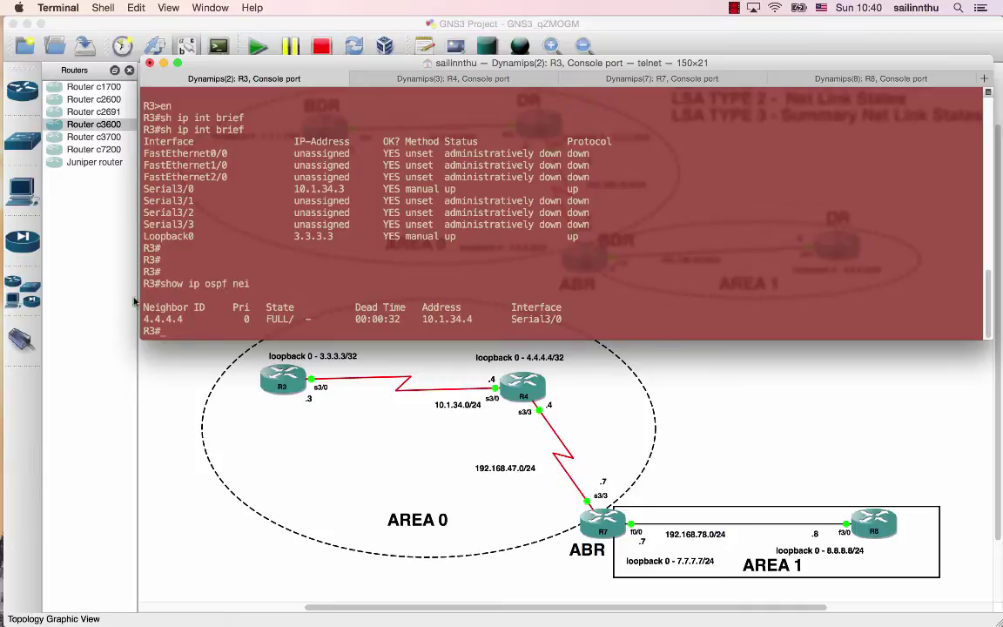
left_click_drag(143, 319, 473, 319)
List the OSPF neighbors on R4 with sh ip ospf neighbor and examine the entries
left_click(424, 80)
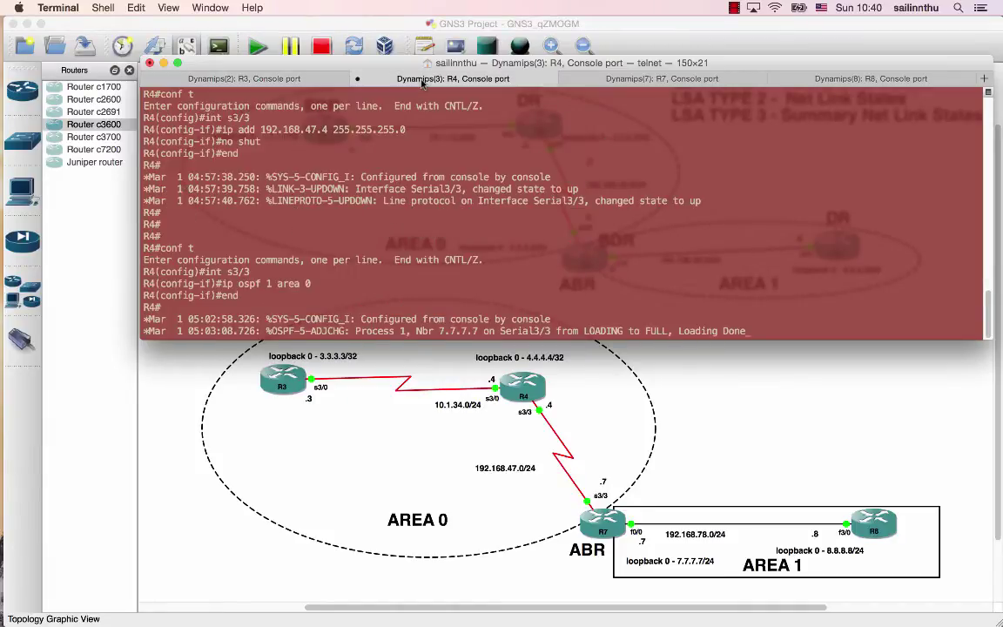
key("Return")
type("sh ip os")
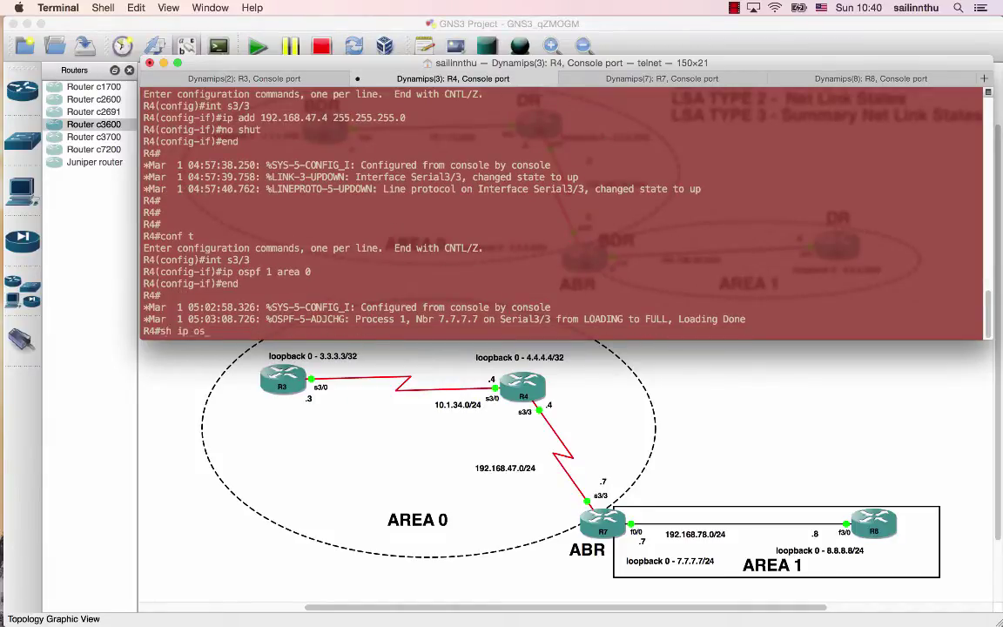
type("pf nei")
key("Tab")
key("Return")
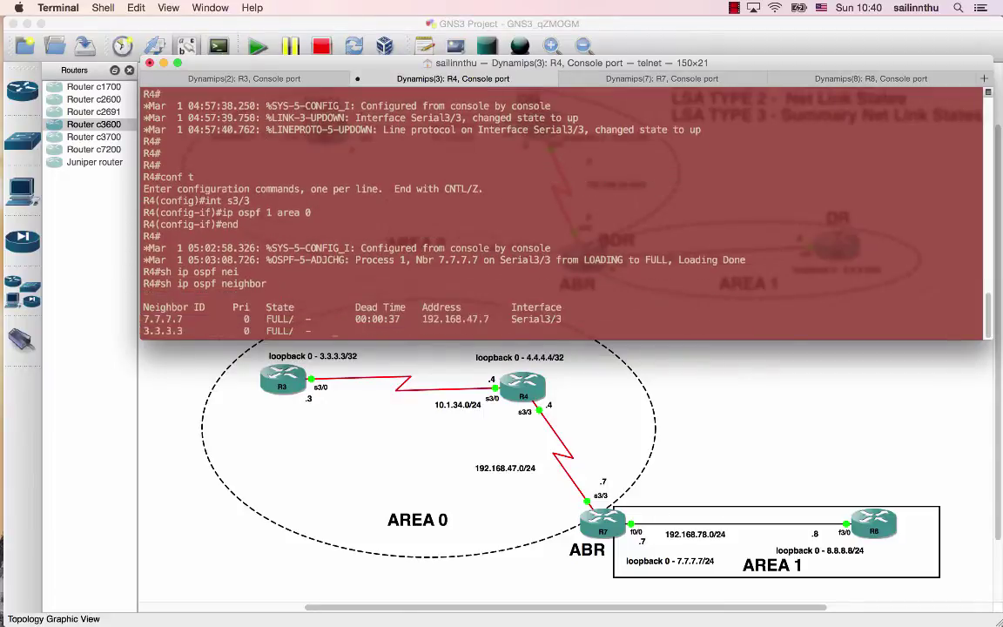
left_click_drag(142, 307, 407, 319)
List the OSPF neighbors on R7 with show ip ospf nei and examine the neighbor IDs
left_click(670, 78)
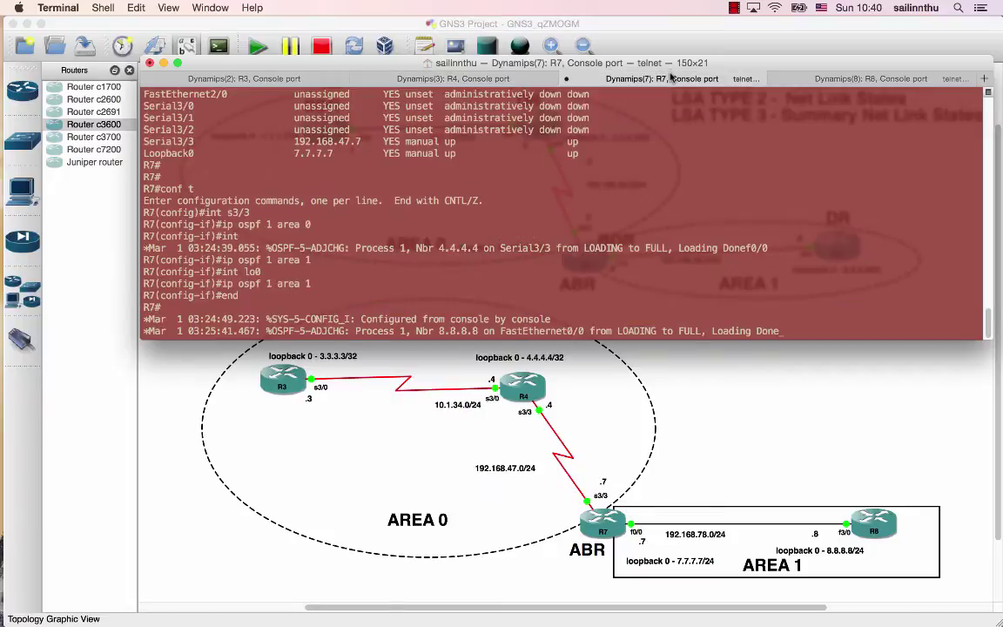
key("Return")
key("Return")
type("show ip ospf nei")
key("Return")
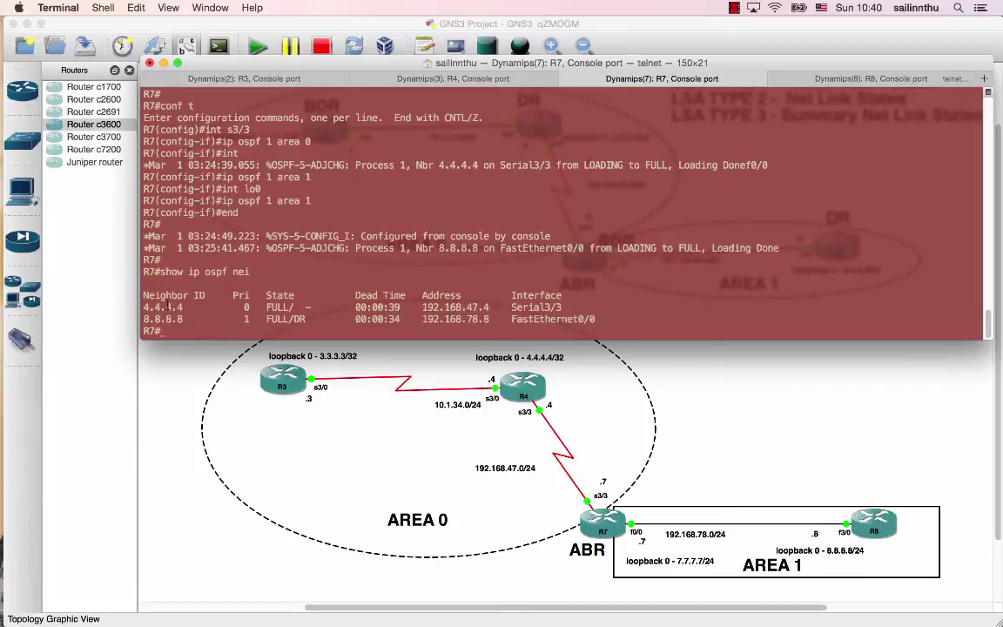
left_click_drag(186, 323, 144, 307)
List the OSPF neighbors on R8 with sh ip ospf neighbor
left_click(875, 78)
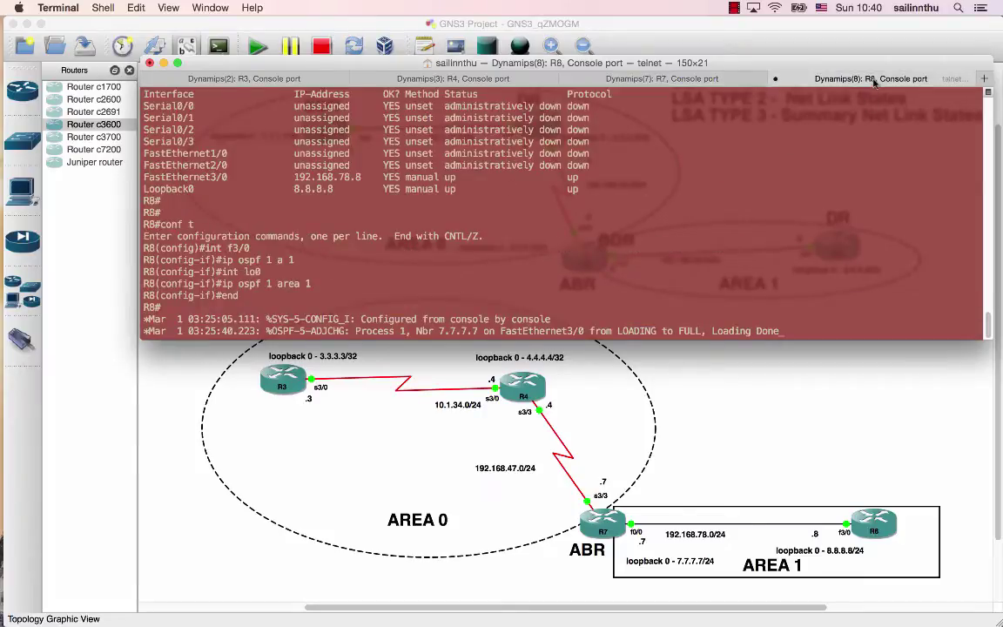
key("Return")
key("Return")
type("sh ip ospf ne")
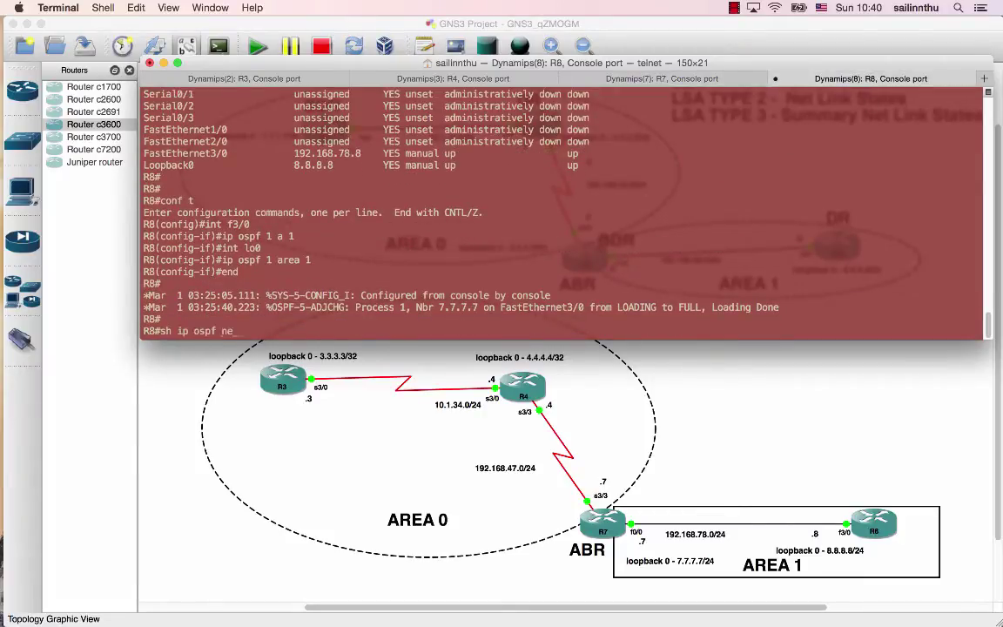
type("i")
key("Tab")
key("Return")
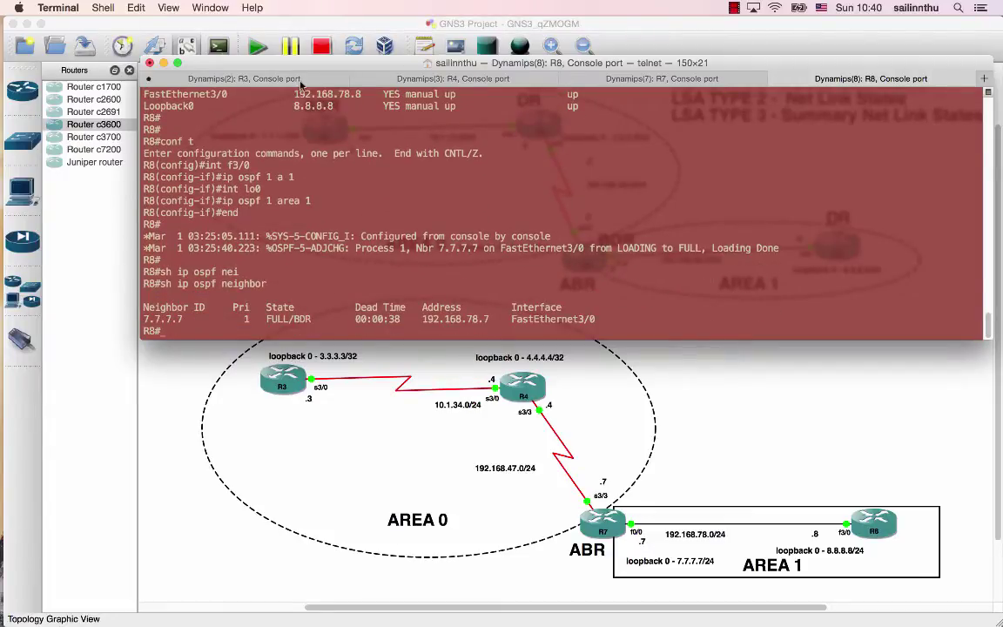
Display R3's OSPF routes with show ip route ospf and examine the intra-area and inter-area entries
left_click(272, 79)
left_click(430, 198)
key("Return")
key("Return")
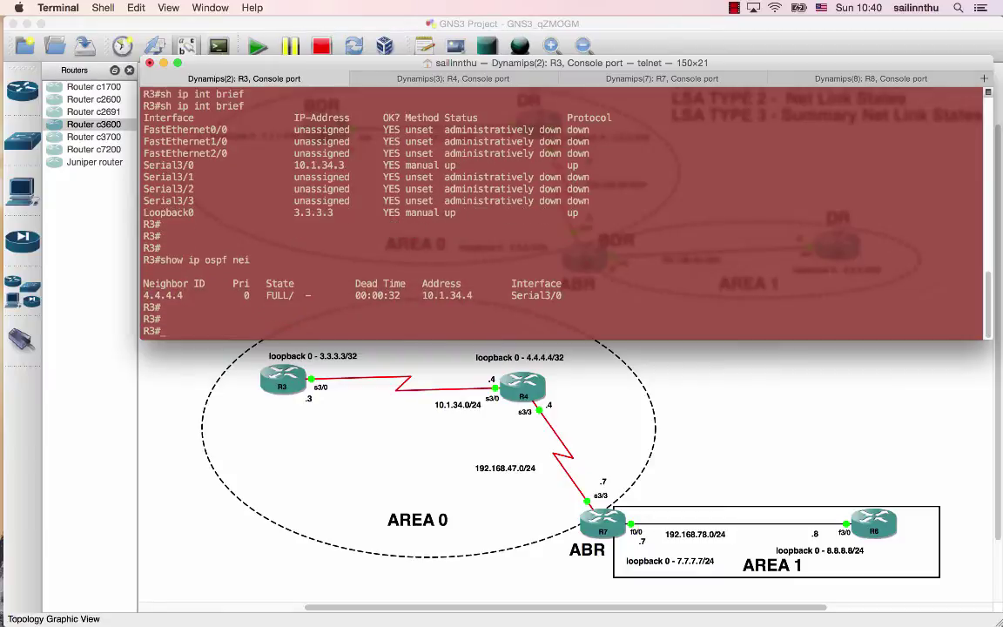
type("show ip route ospf")
key("Return")
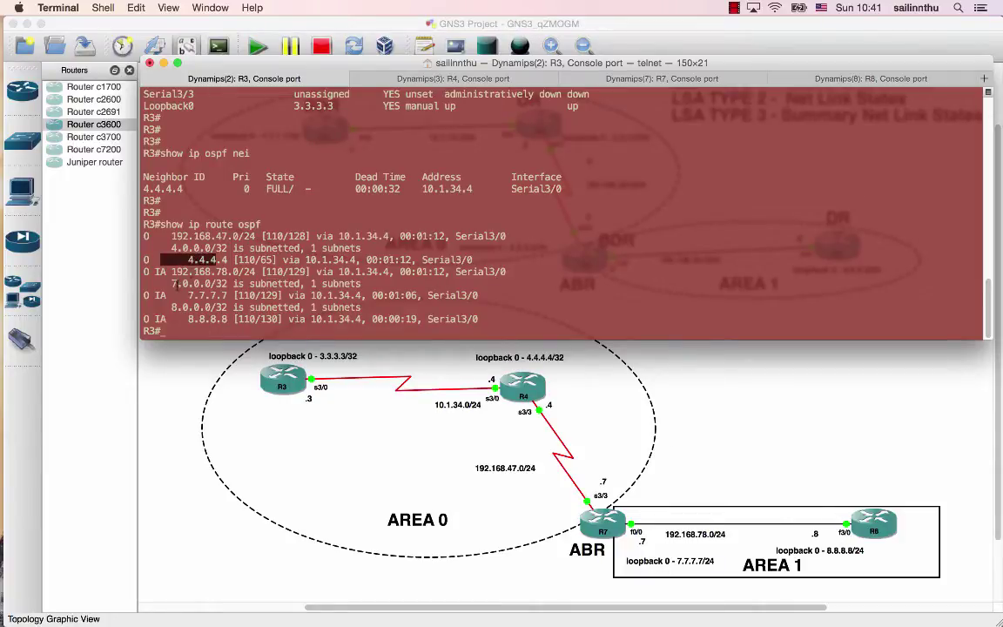
left_click_drag(183, 318, 228, 319)
left_click(161, 271)
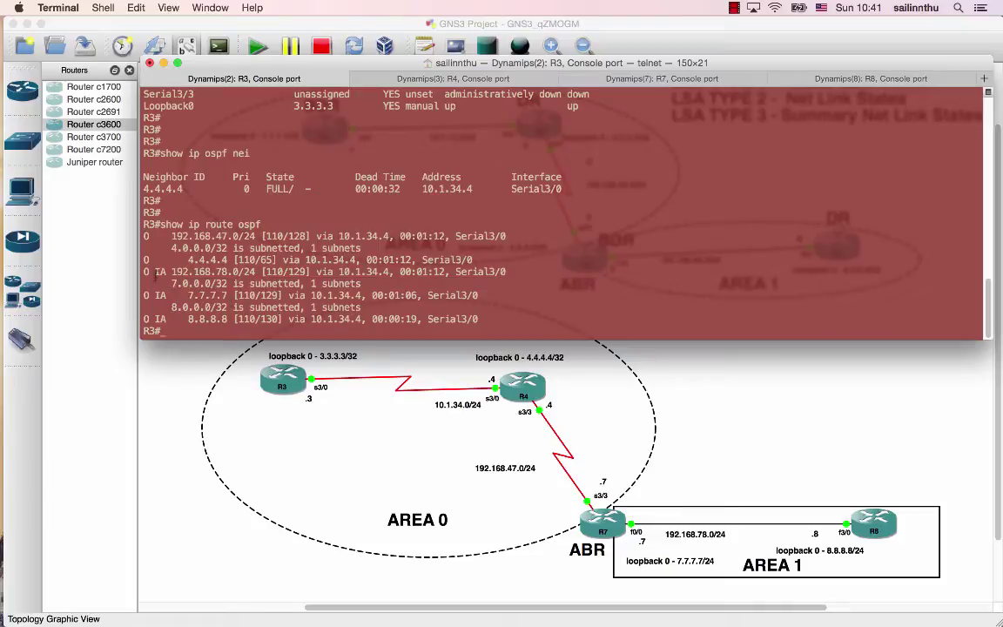
left_click_drag(157, 295, 387, 295)
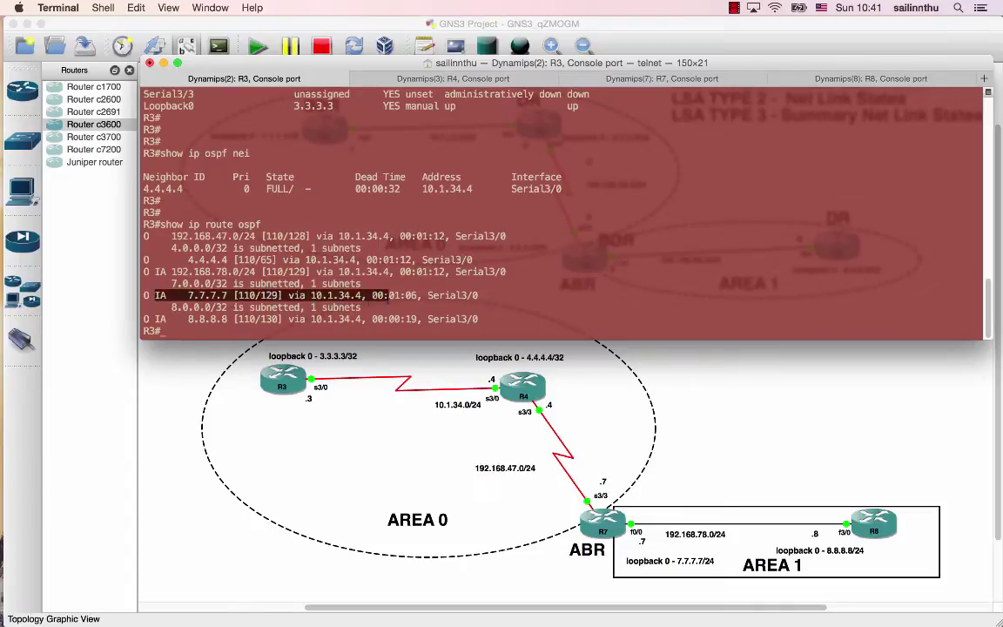
left_click_drag(157, 320, 237, 319)
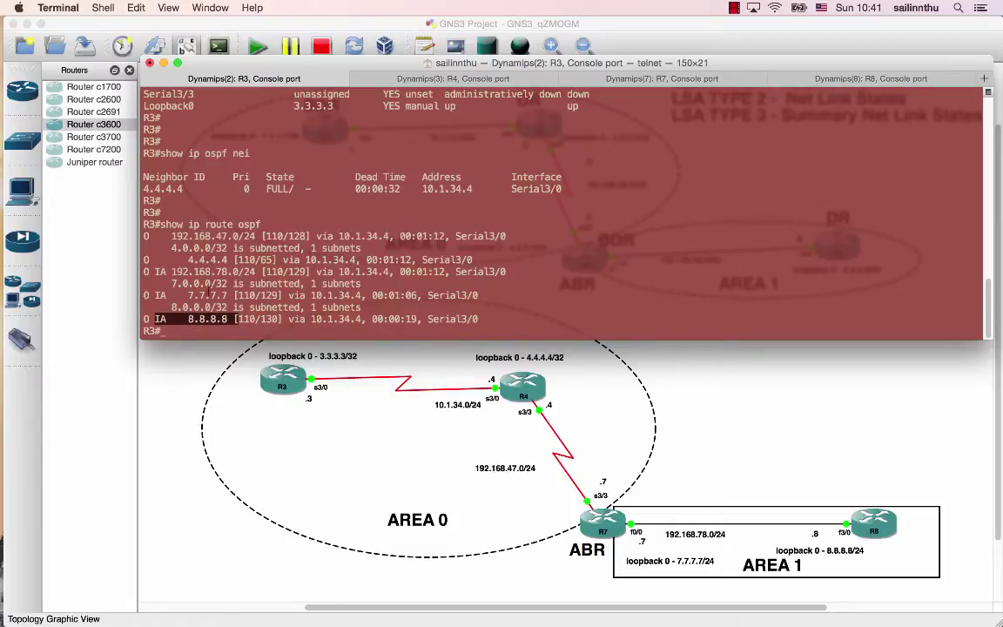
left_click_drag(144, 295, 281, 318)
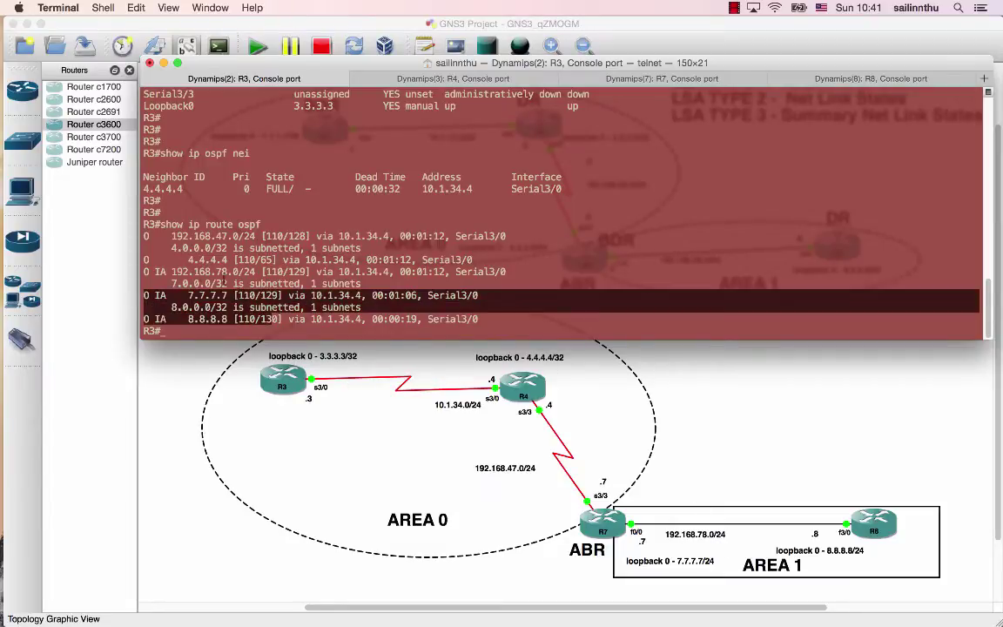
triple_click(148, 272)
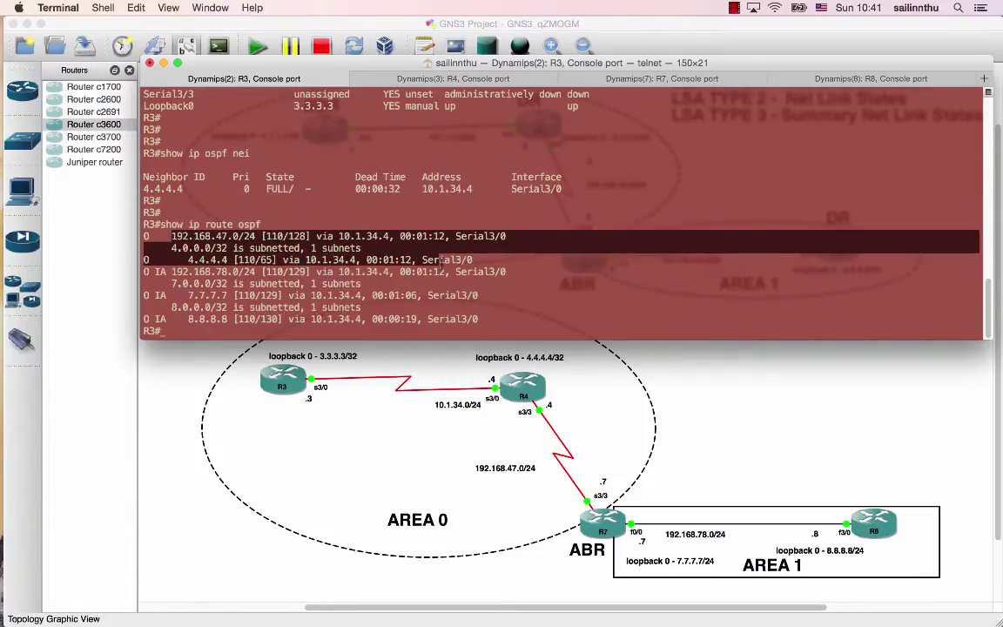
Ping the loopbacks 7.7.7.7 and 8.8.8.8 from R3
type("ping 7.7.7")
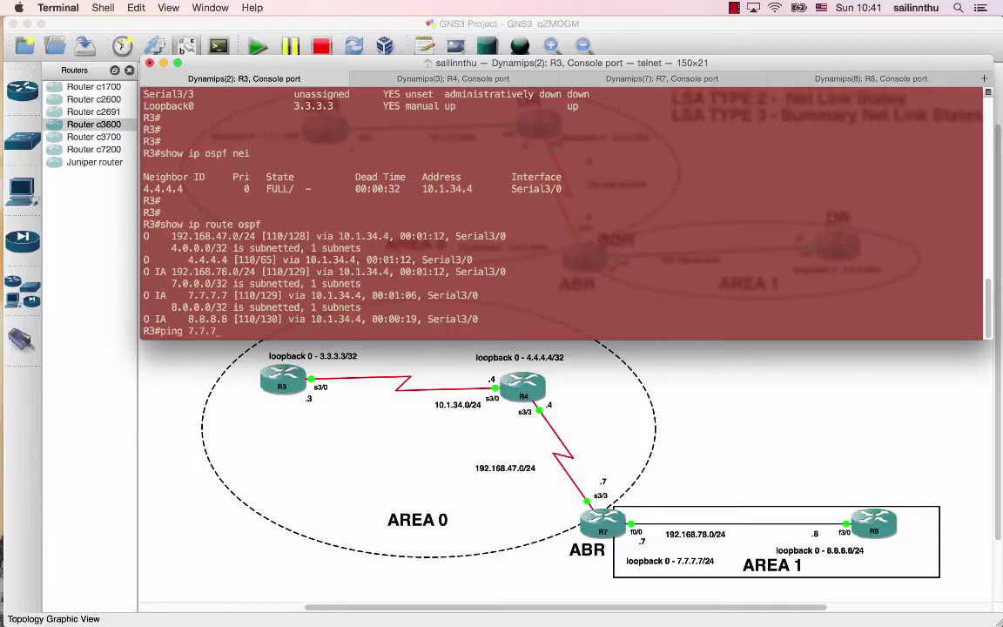
type(".7")
key("Return")
type("ping 8.8.8.8")
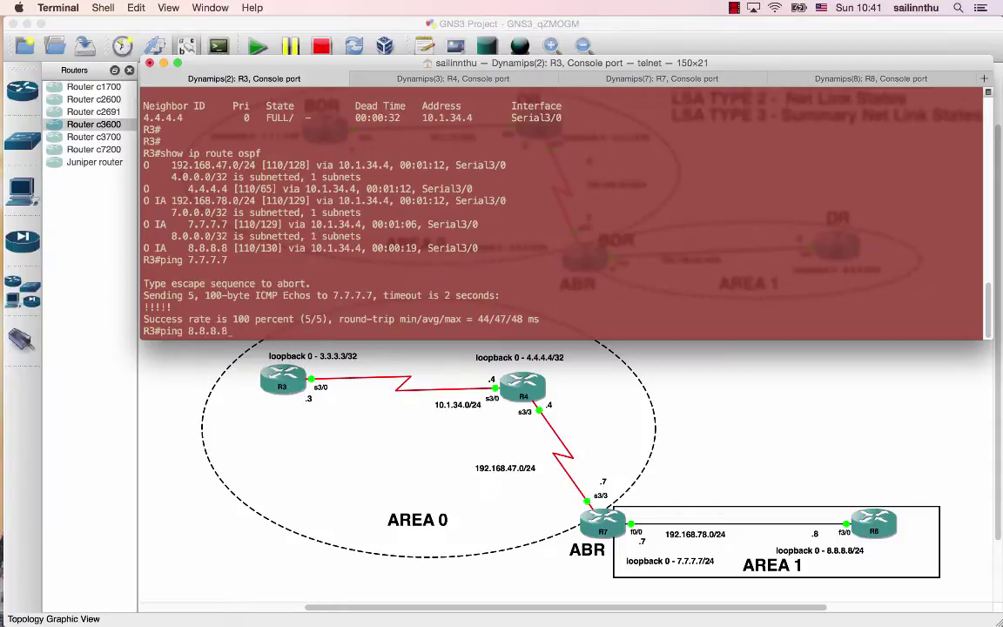
key("Return")
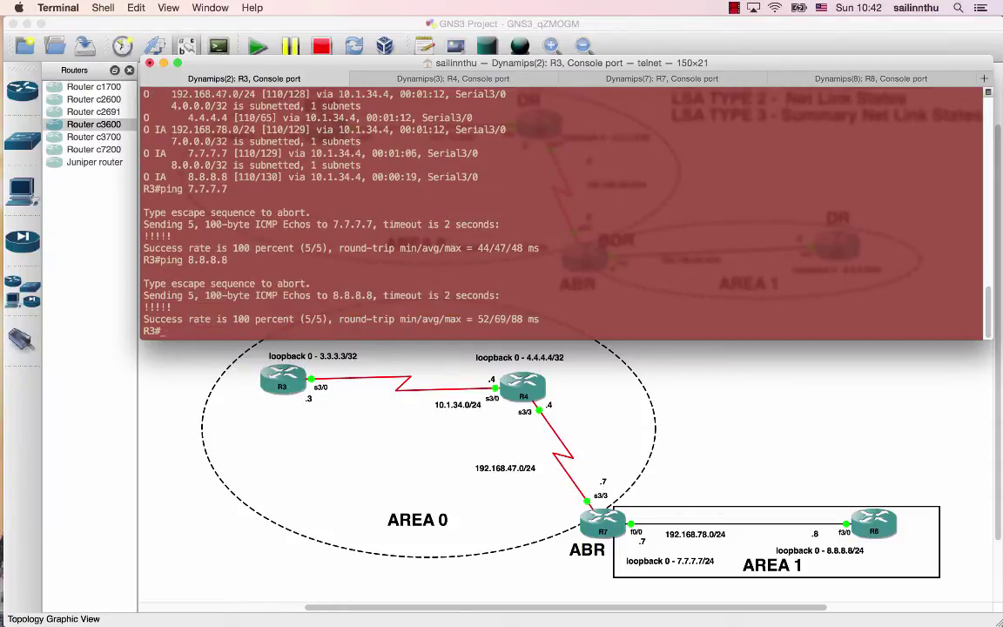
Display R4's OSPF routes with sho ip route ospf and examine the entries for R3's loopback and the area 1 networks
key("super+shift+bracketright")
key("Return")
key("Return")
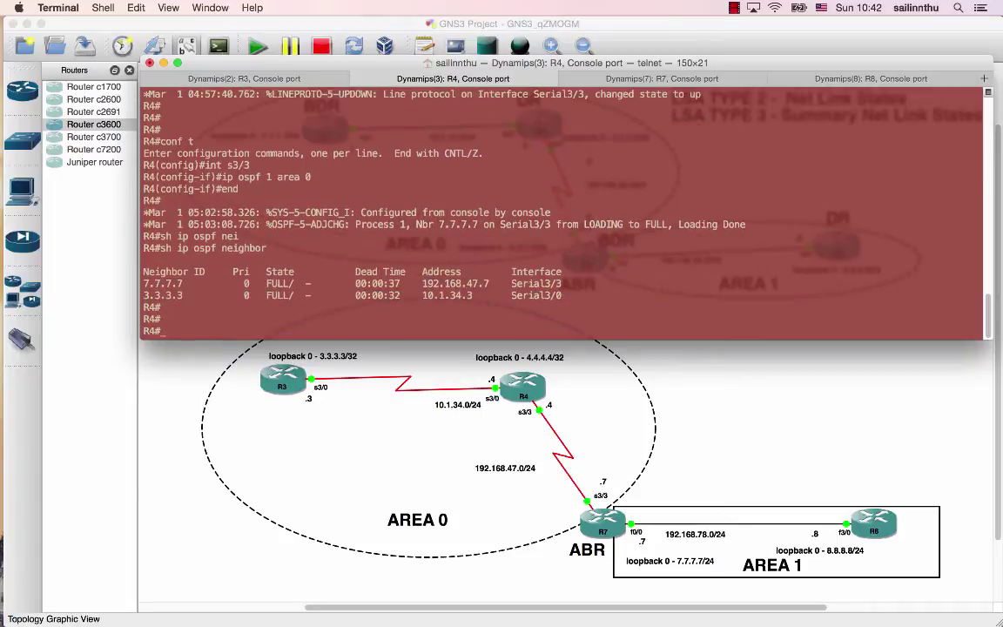
type("sho ip route ospf")
key("Return")
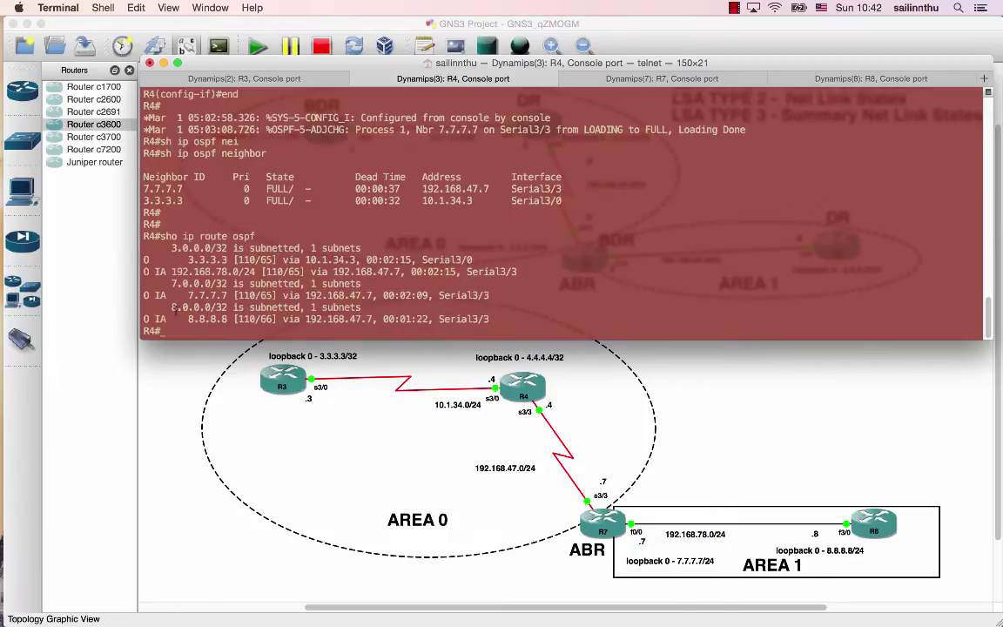
left_click_drag(143, 295, 490, 318)
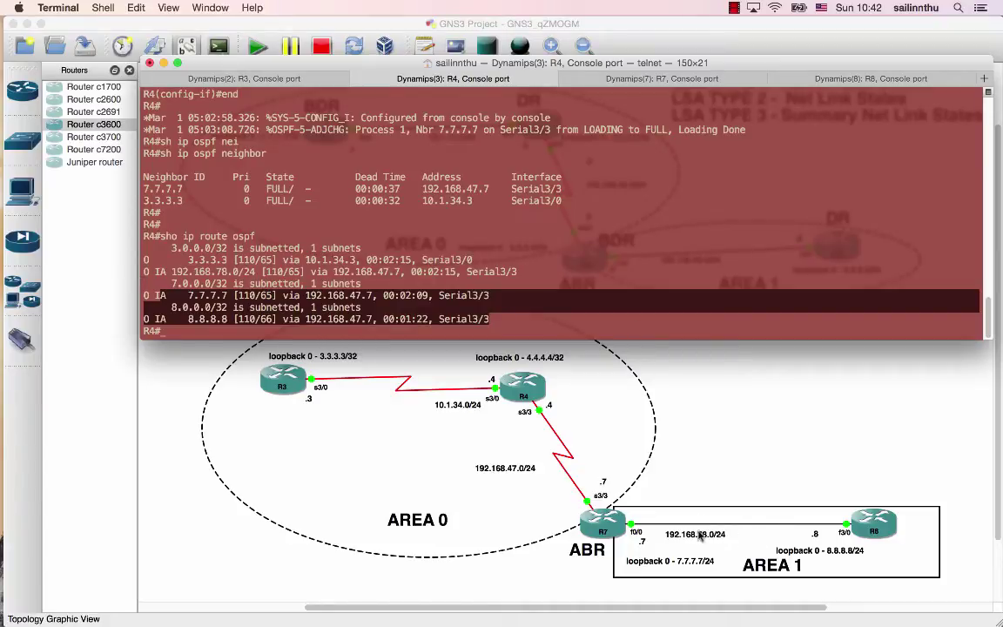
left_click_drag(143, 272, 360, 284)
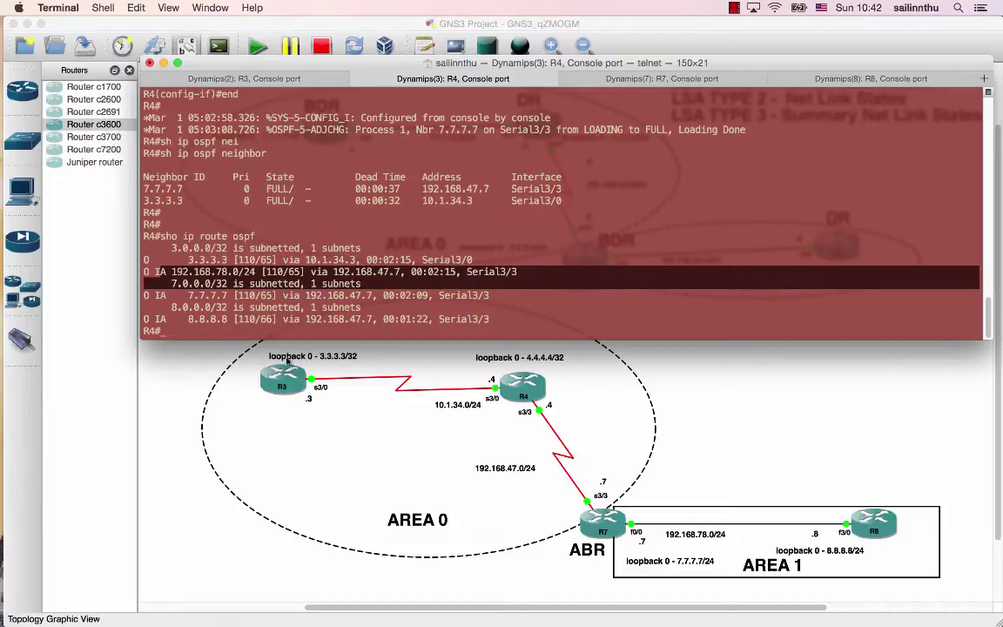
left_click_drag(166, 259, 320, 259)
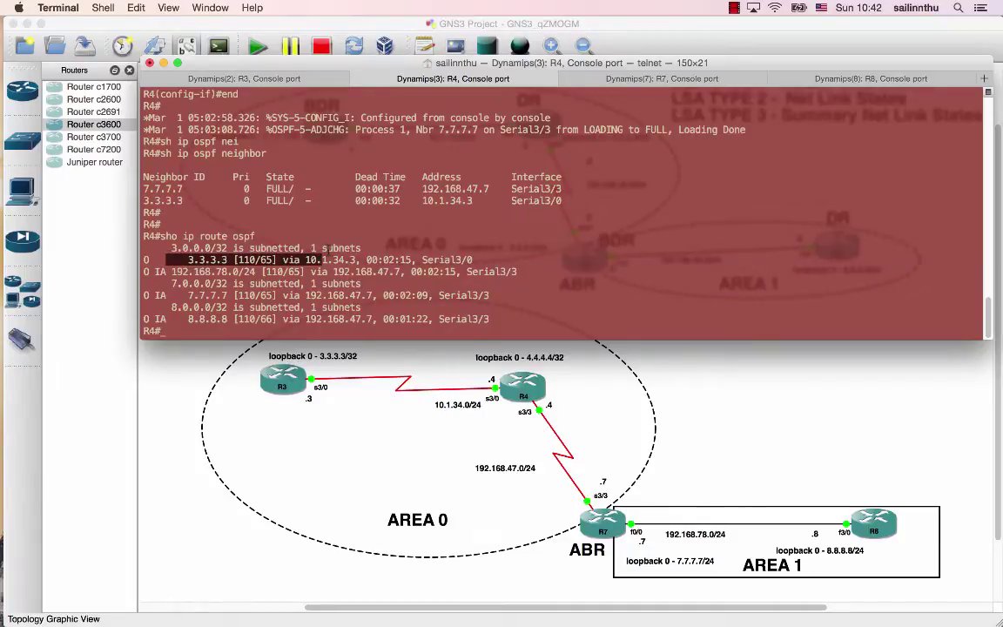
left_click(622, 117)
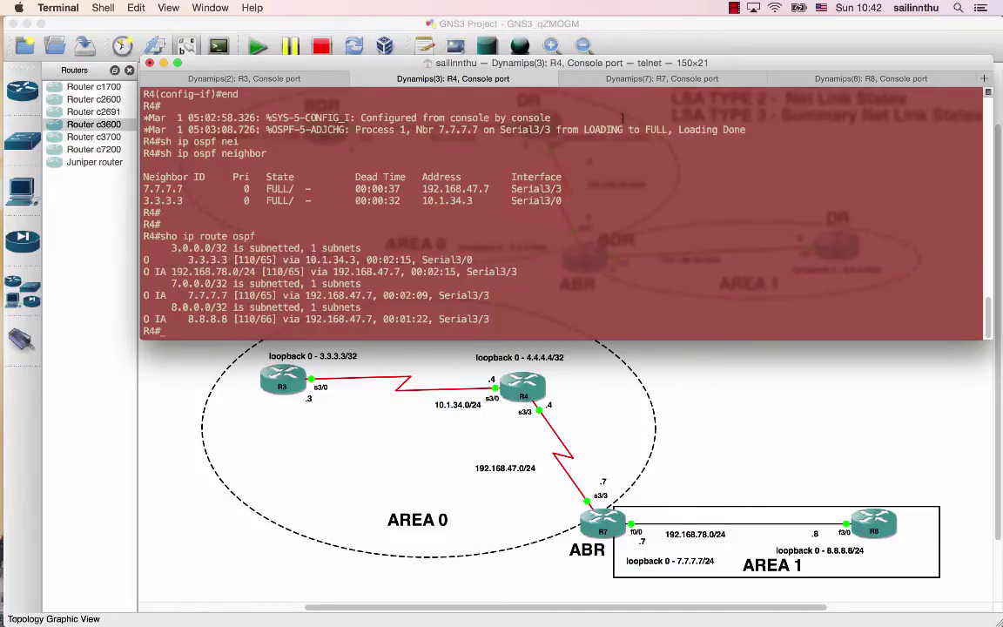
Ping the loopbacks 3.3.3.3, 7.7.7.7 and 8.8.8.8 from R4
type("ping 3.3.3.3")
key("Return")
type("ping")
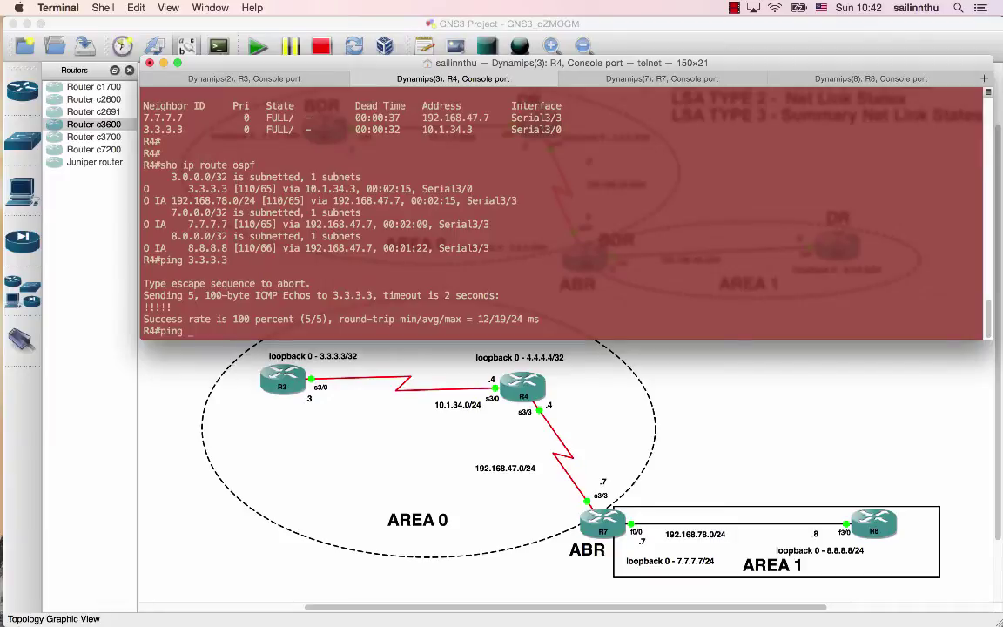
type(" 7.7.7.7")
key("Return")
type("ping ")
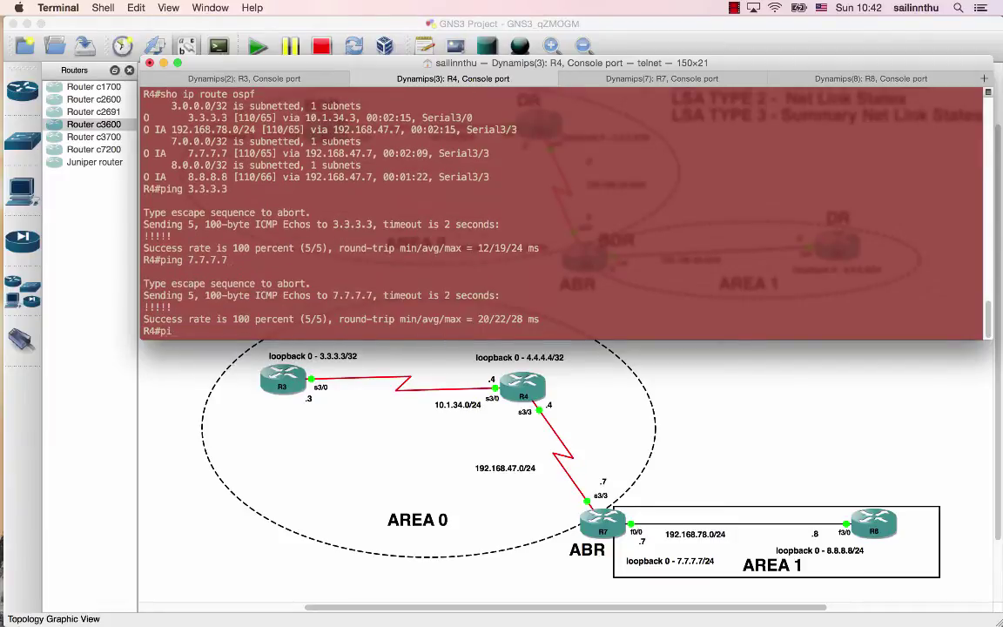
type("8.8.8.8")
key("Return")
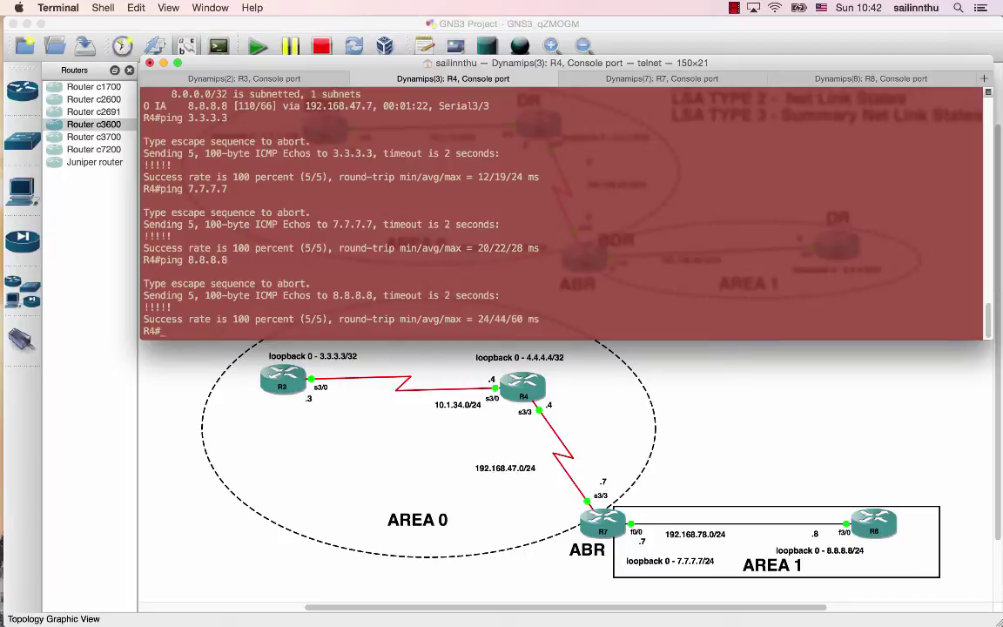
Display R7's OSPF routes with sh ip route ospf and examine the entries for both areas
key("super+shift+bracketright")
key("Return")
key("Return")
key("Return")
type("sh ip route ospf")
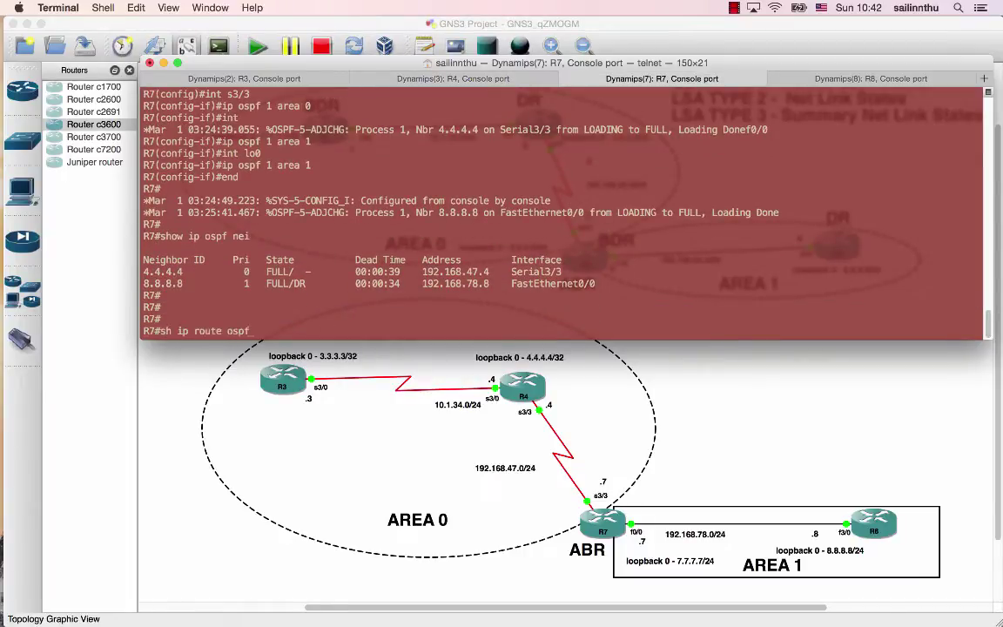
key("Return")
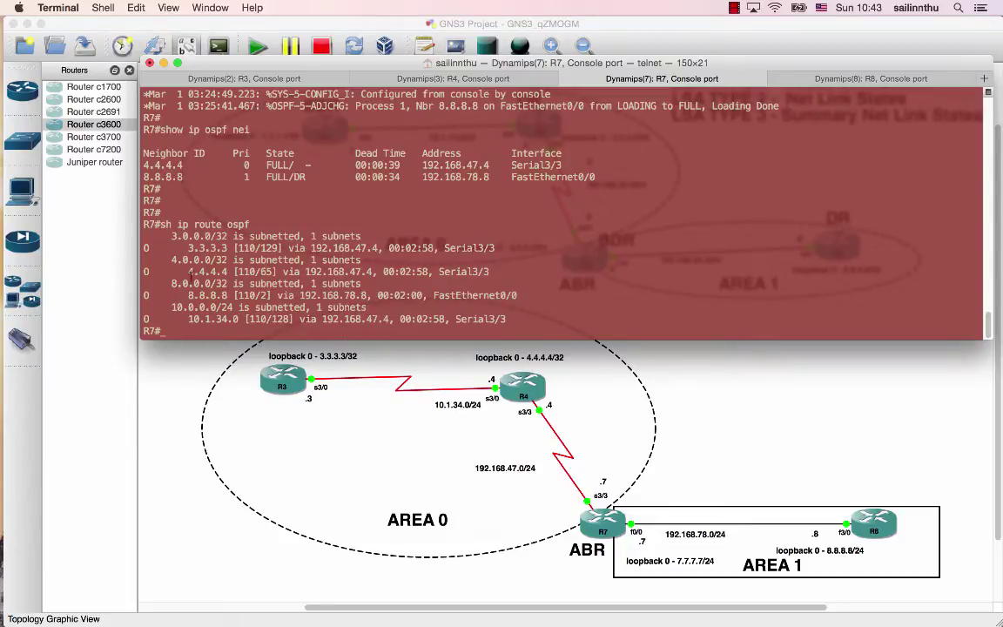
triple_click(183, 259)
triple_click(225, 307)
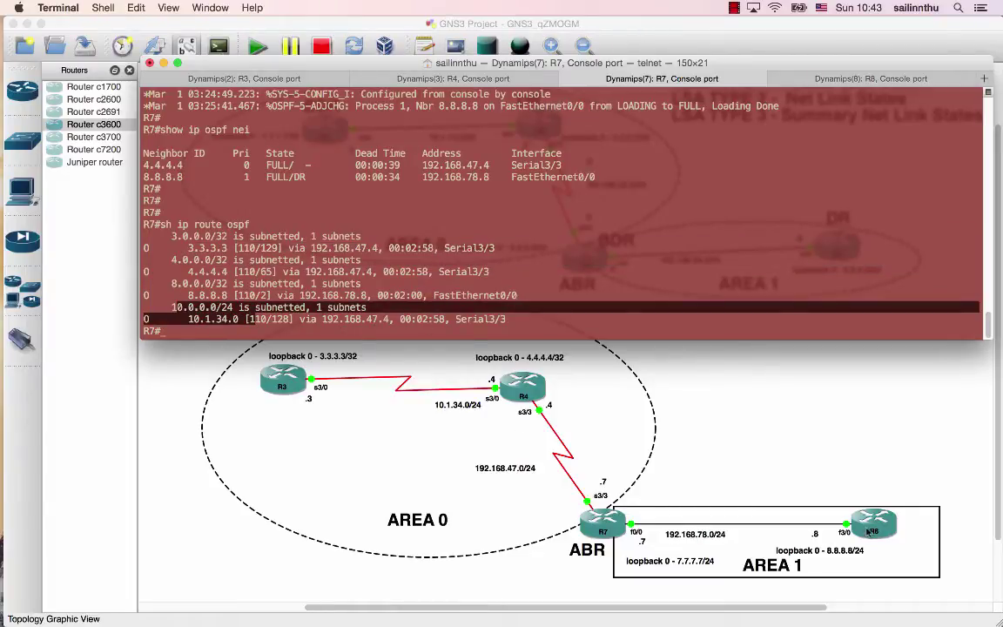
triple_click(161, 295)
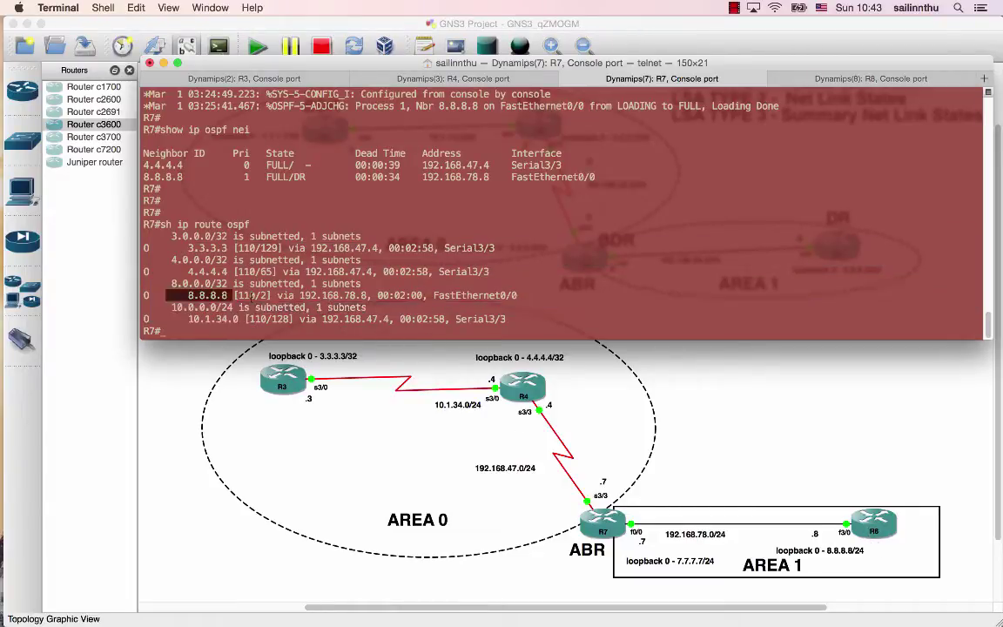
left_click(429, 302)
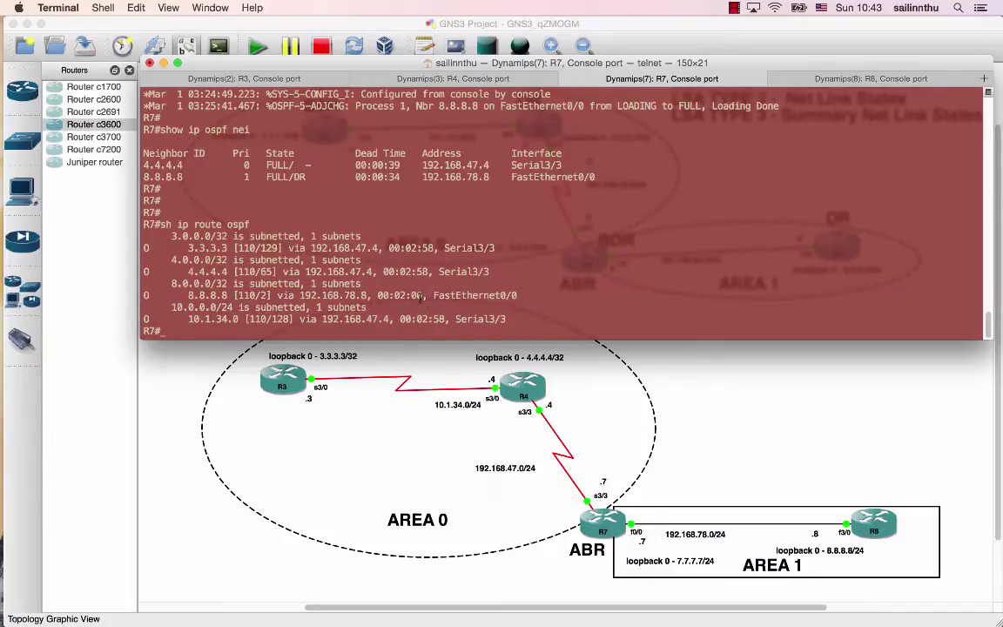
Ping the loopbacks 3.3.3.3, 4.4.4.4 and 8.8.8.8 from R7
key("Return")
type("ping 3.3.3.3")
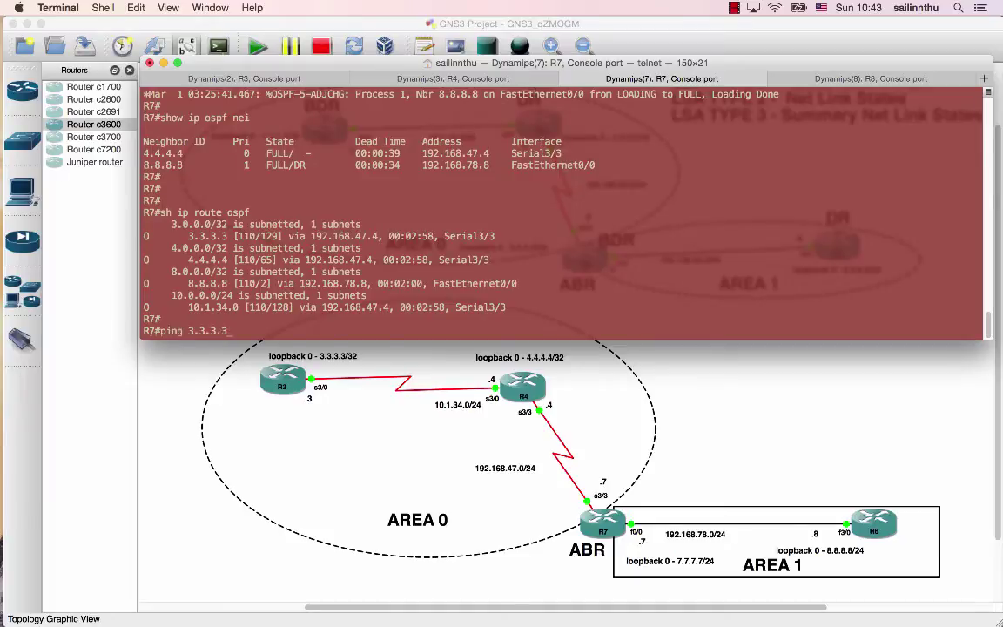
key("Return")
type("ping 4.4.4.4")
key("Return")
type("ping 8.8.8.8")
key("Return")
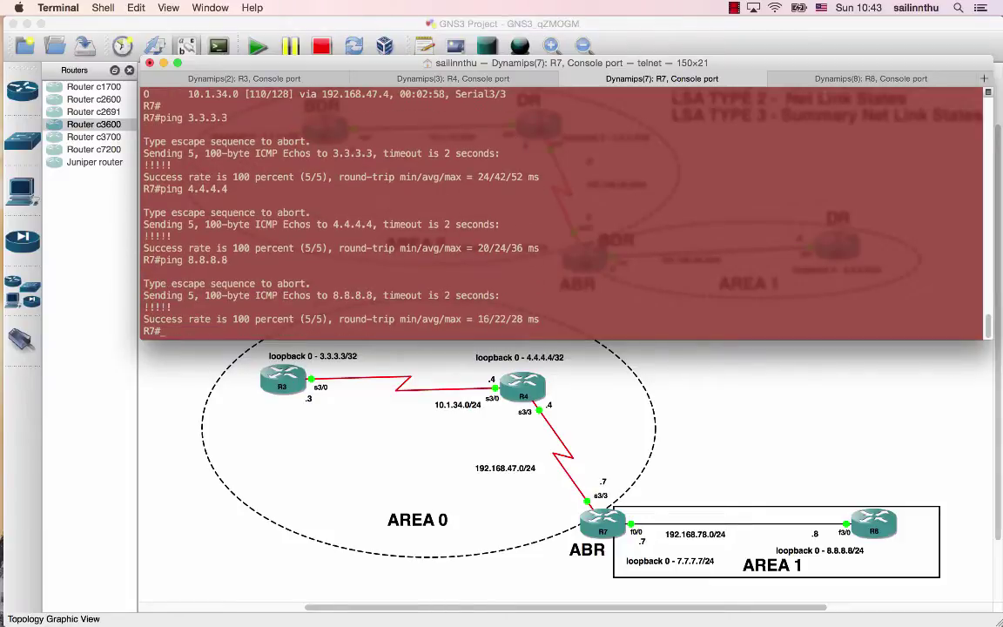
Display R8's OSPF routes with sho ip route ospf and examine R7's loopback route and the inter-area entries
key("super+shift+bracketright")
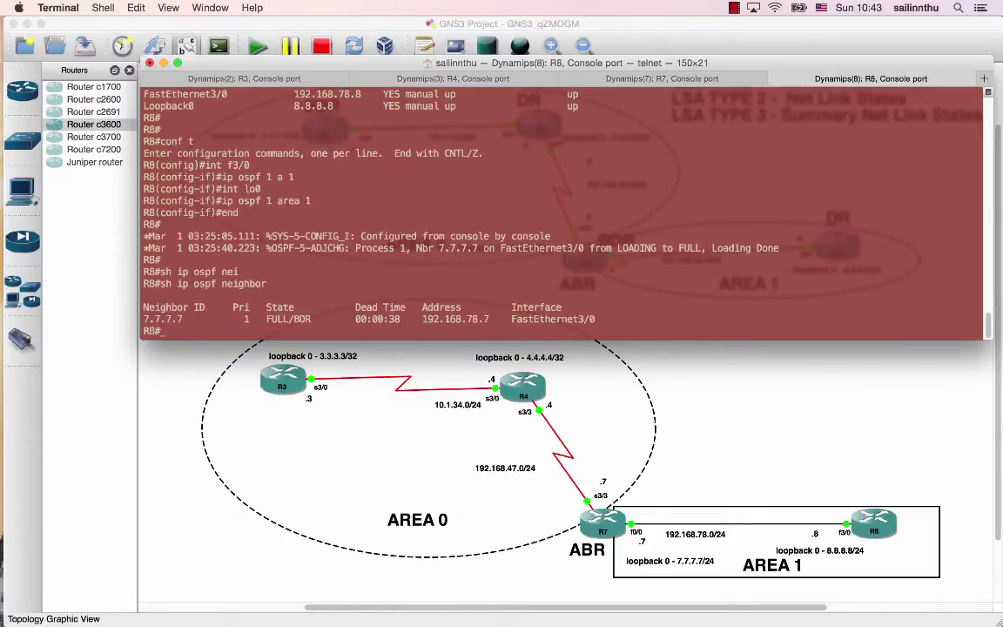
key("Return")
key("Return")
type("sho ip route ospf")
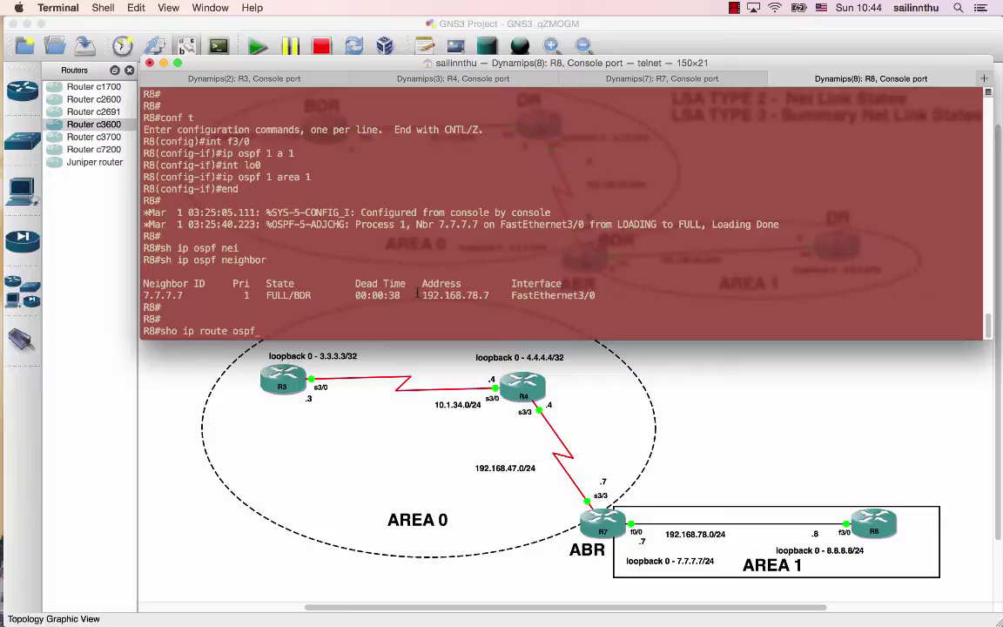
key("Return")
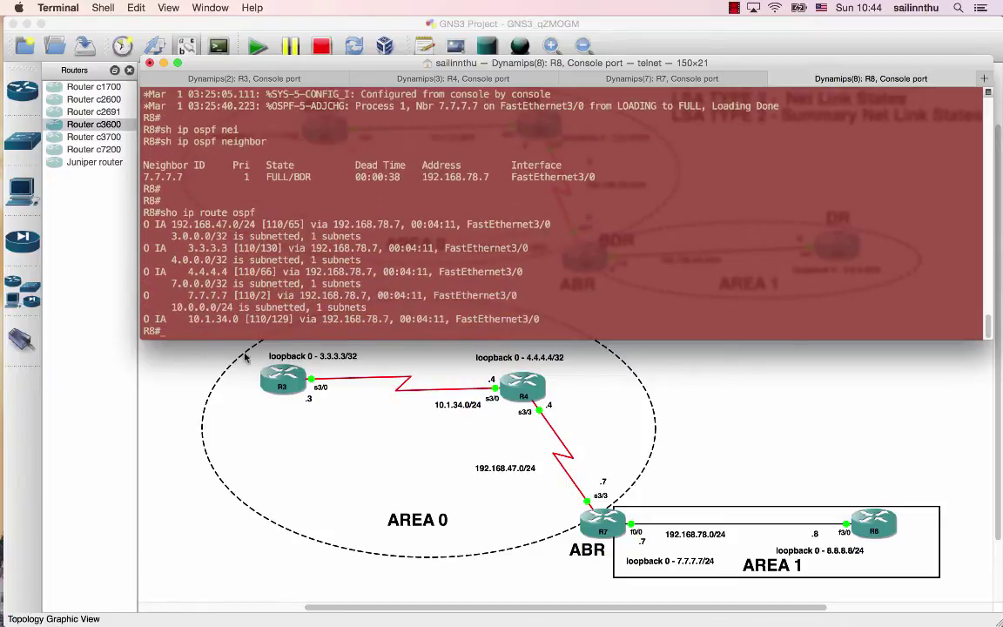
left_click_drag(143, 295, 452, 309)
left_click_drag(141, 205, 157, 228)
left_click(158, 248)
triple_click(158, 248)
left_click_drag(228, 272, 156, 272)
left_click_drag(148, 320, 293, 318)
left_click(293, 319)
Ping the loopbacks 3.3.3.3, 4.4.4.4 and 7.7.7.7 from R8
key("Return")
type("ping 3.3.3.3")
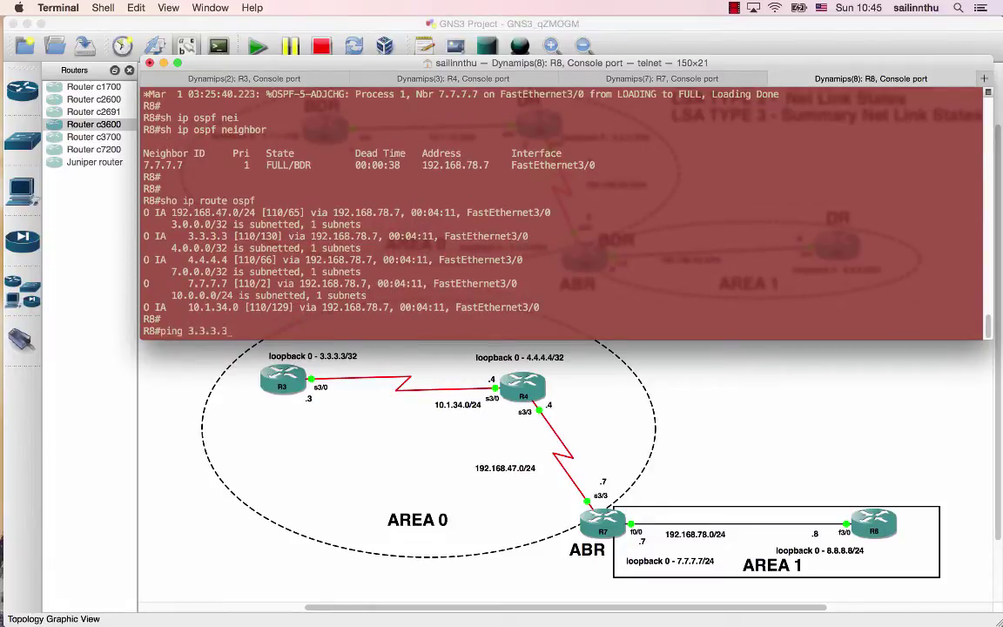
key("Return")
type("ping 4.4.4.4")
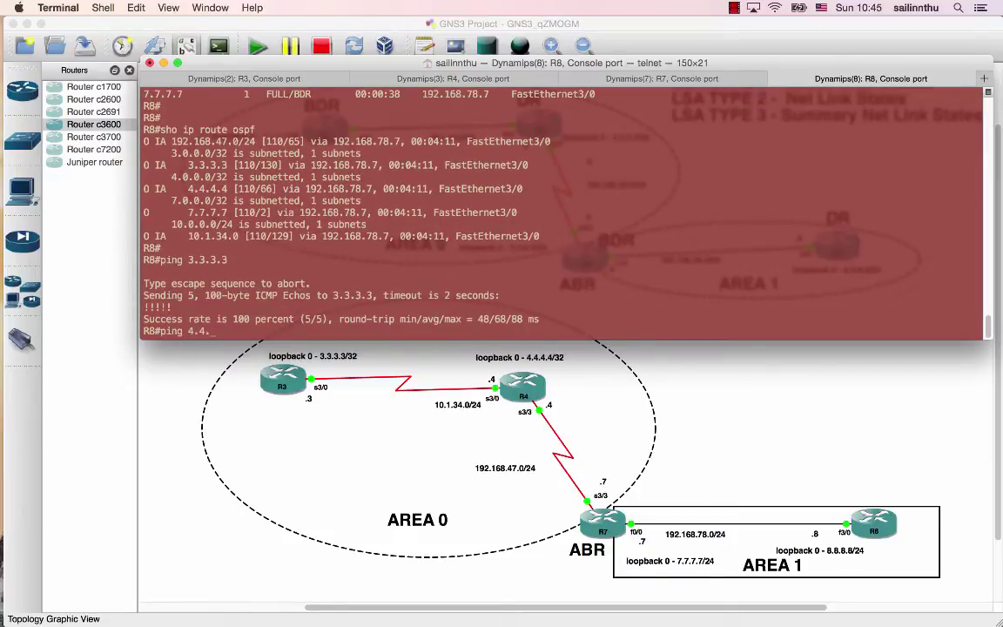
key("Return")
type("ping")
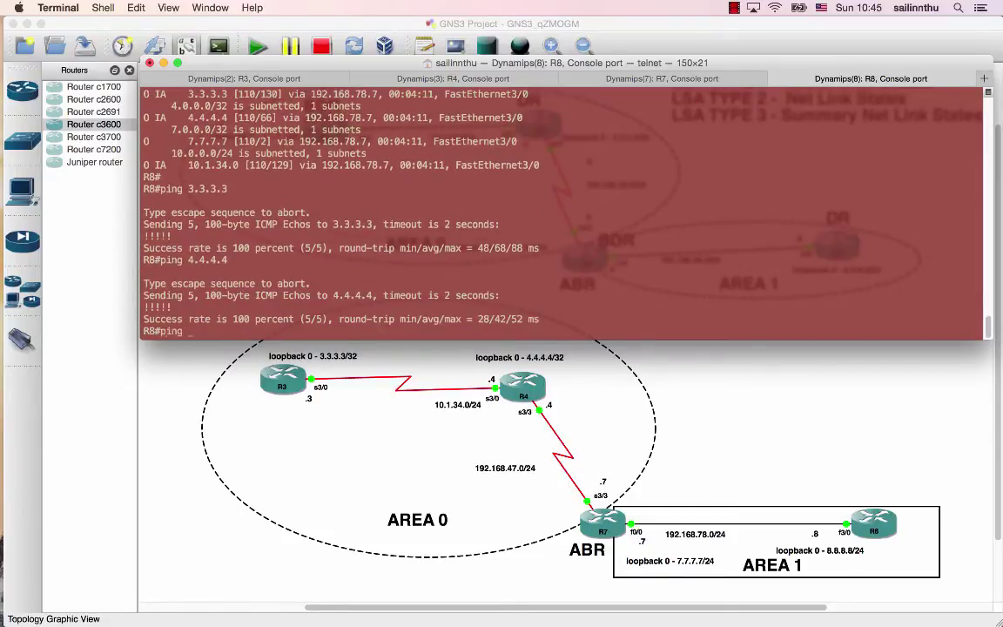
type(" 7.7.7.7")
key("Return")
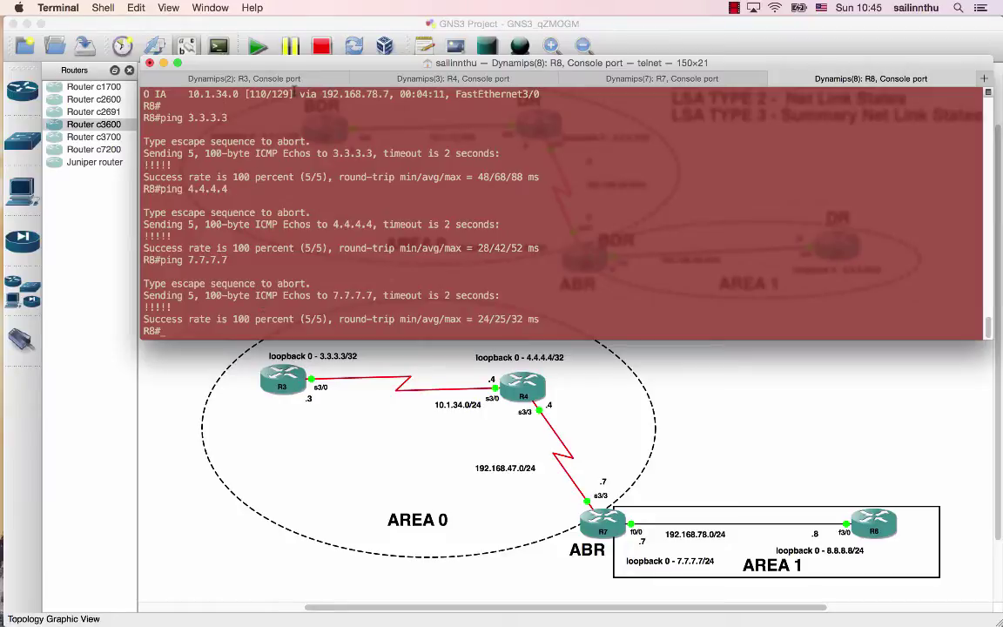
Display R3's OSPF link-state database with sh ip ospf database
left_click(252, 75)
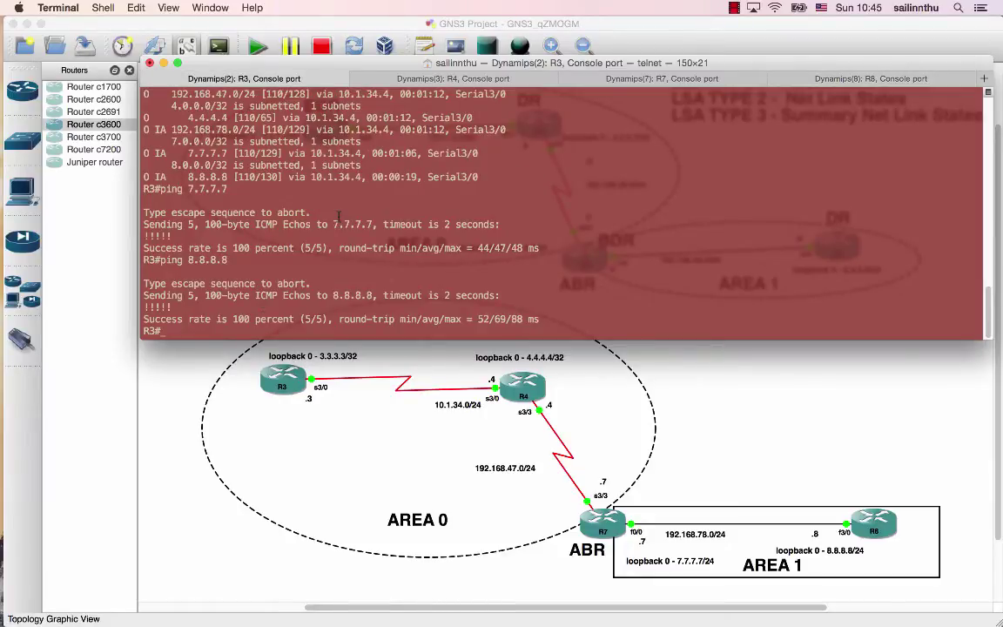
key("Return")
key("Return")
key("Return")
key("Return")
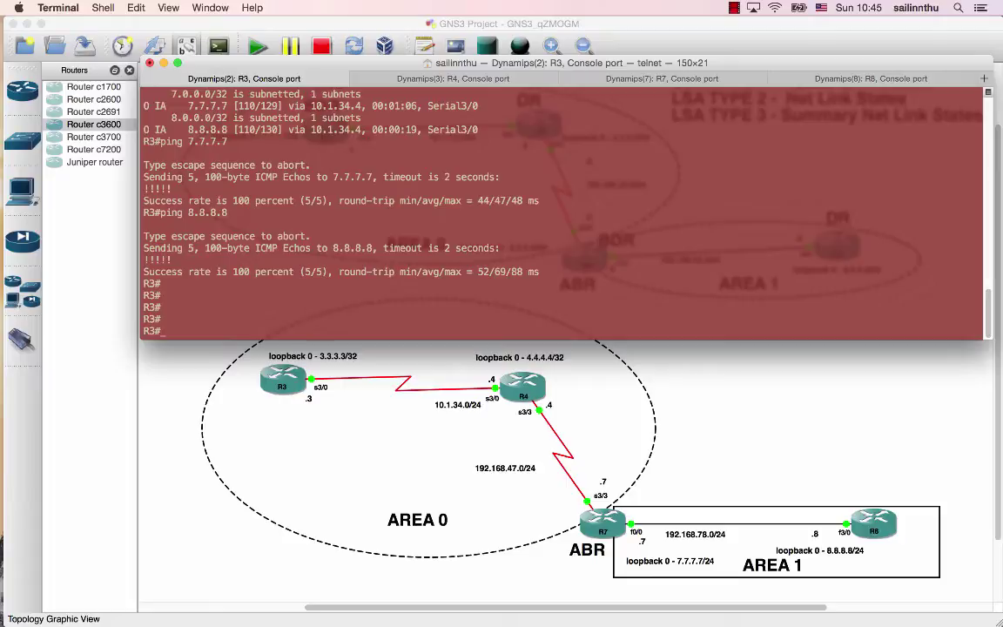
type("sh ip ospf database")
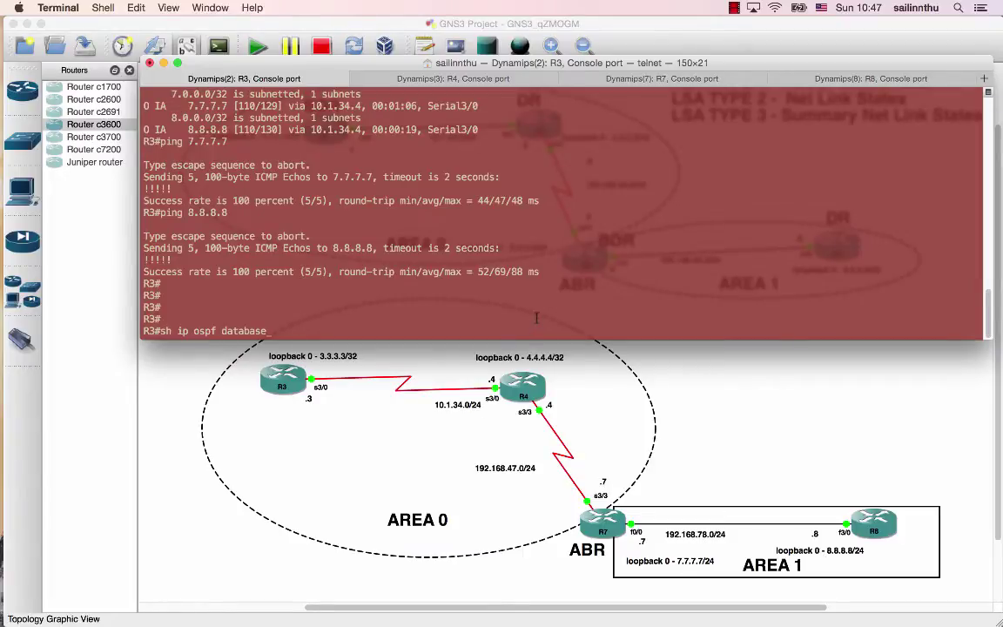
key("Return")
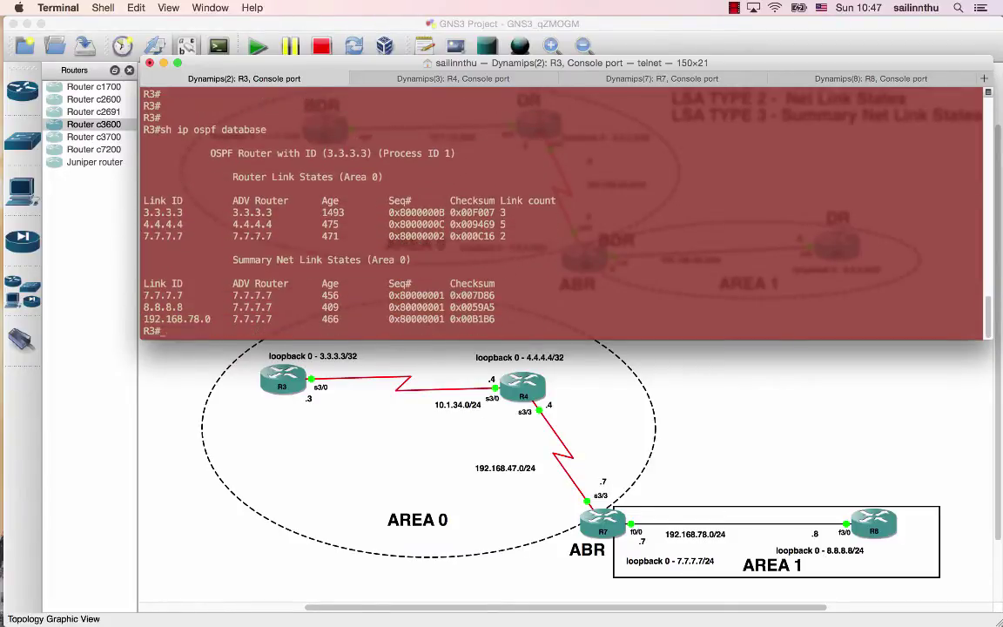
Examine the Router Link States and Summary Net Link States entries for Area 0 in R3's OSPF database
triple_click(218, 176)
left_click_drag(234, 176, 305, 174)
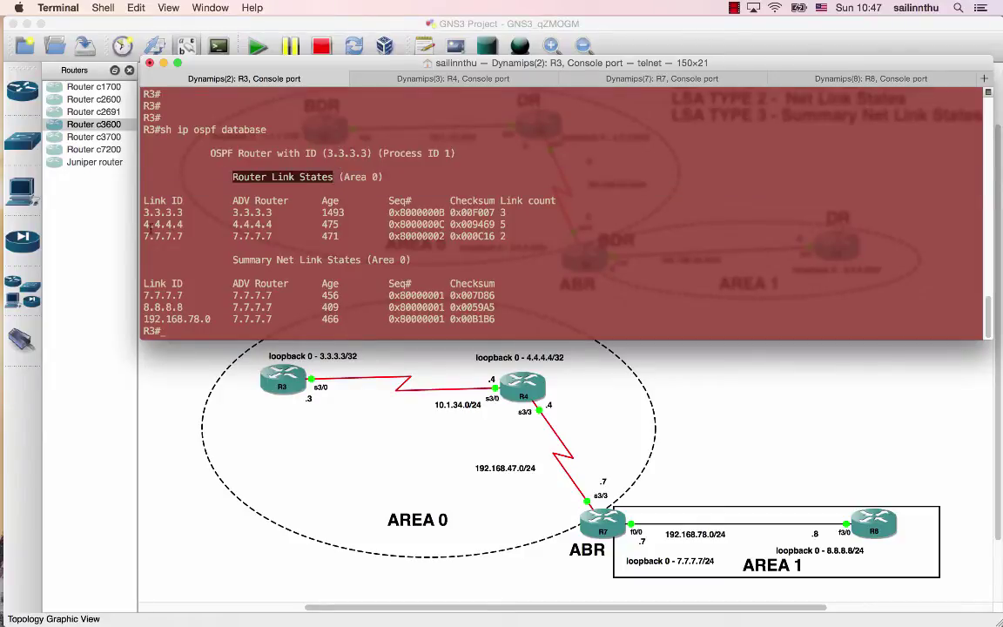
left_click_drag(144, 209, 348, 251)
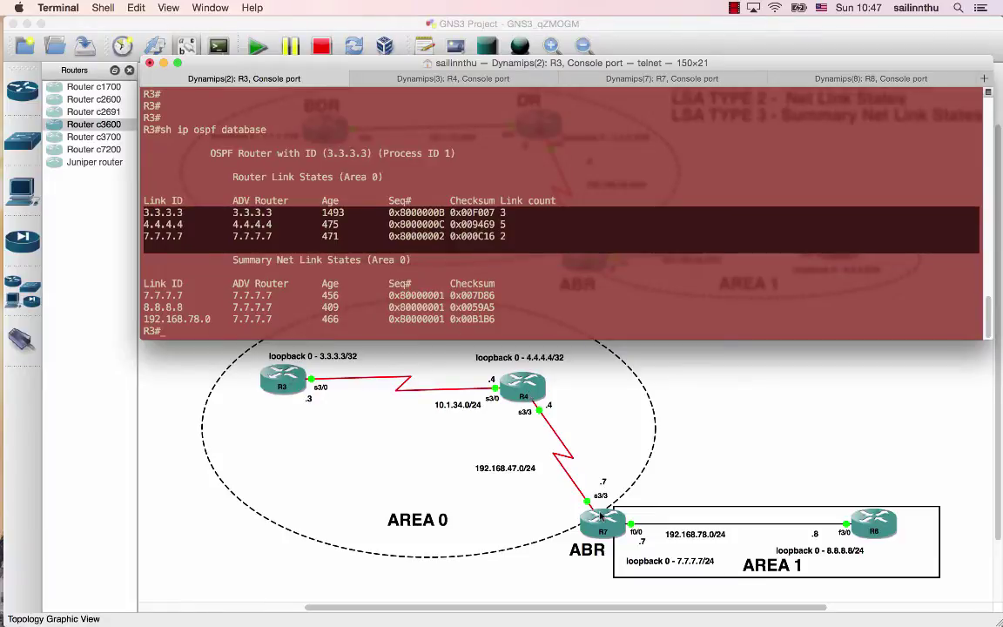
left_click_drag(188, 260, 369, 261)
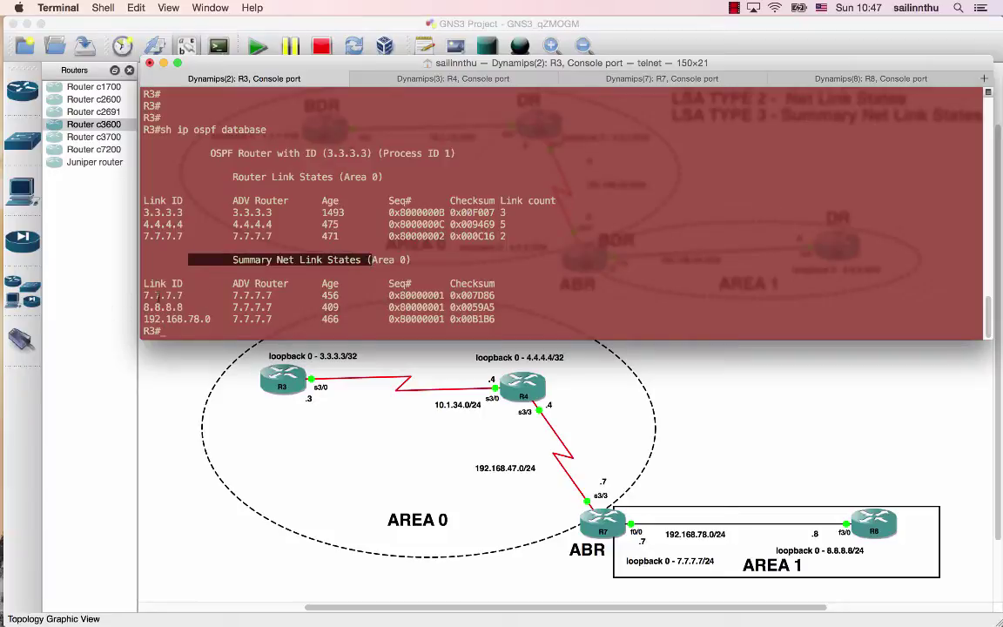
left_click_drag(144, 295, 245, 318)
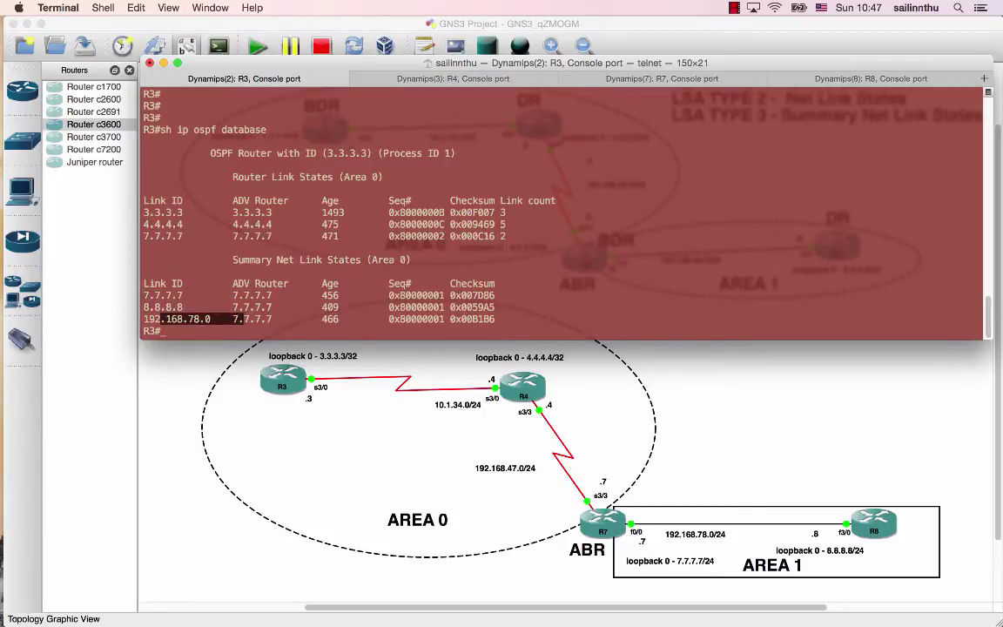
left_click(313, 290)
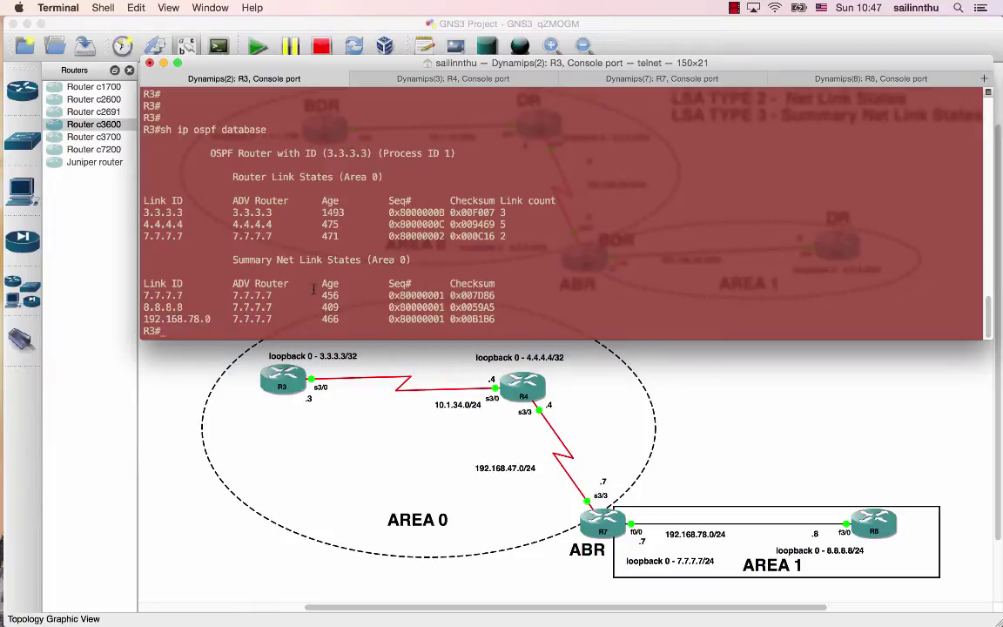
key("Return")
key("Return")
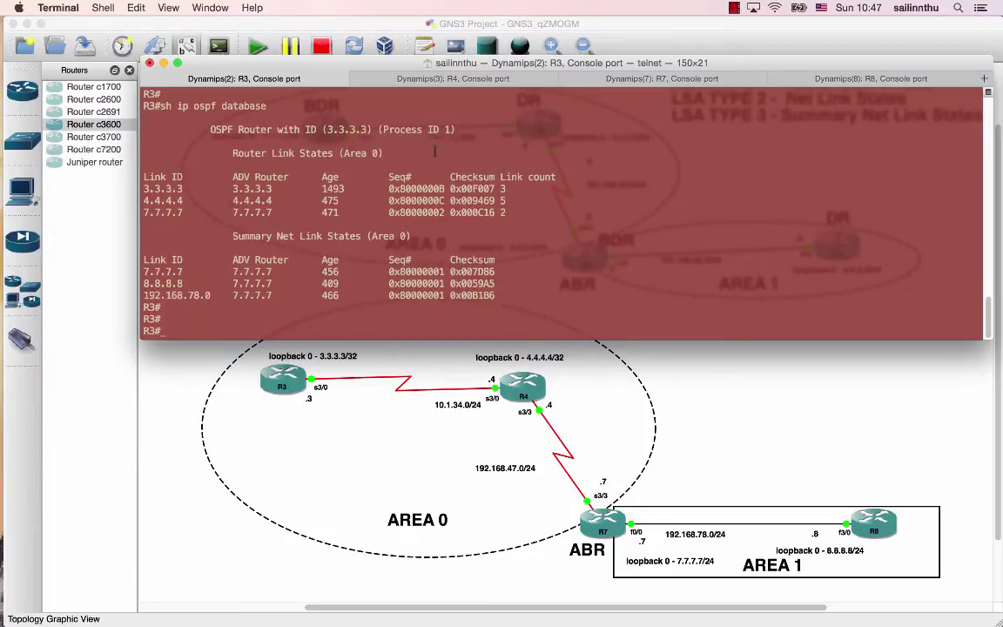
Display R4's OSPF database with show ip ospf database and examine its router and summary link states for Area 0
left_click(451, 77)
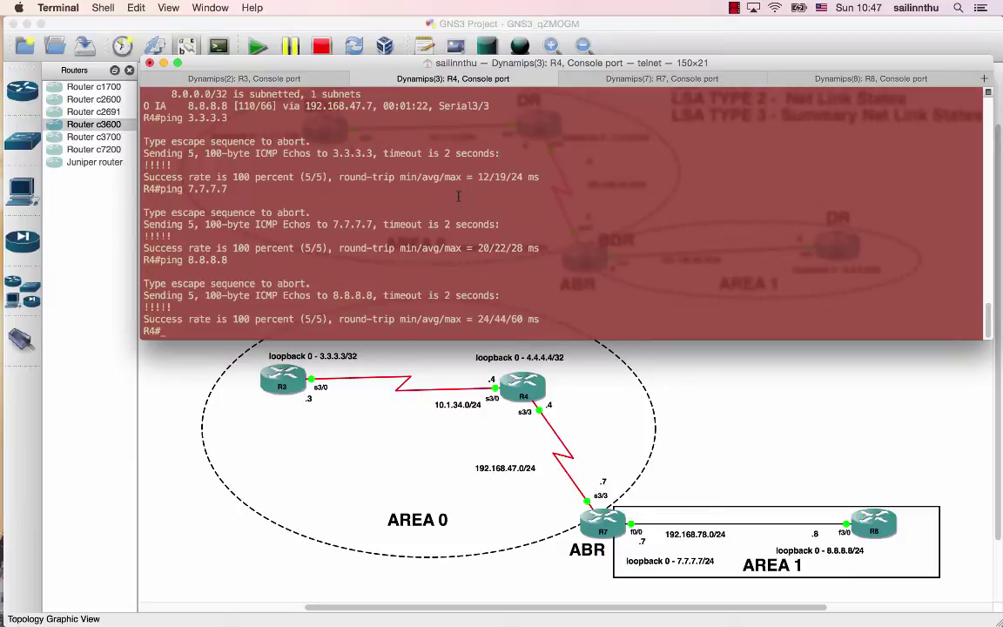
key("Return")
key("Return")
key("Return")
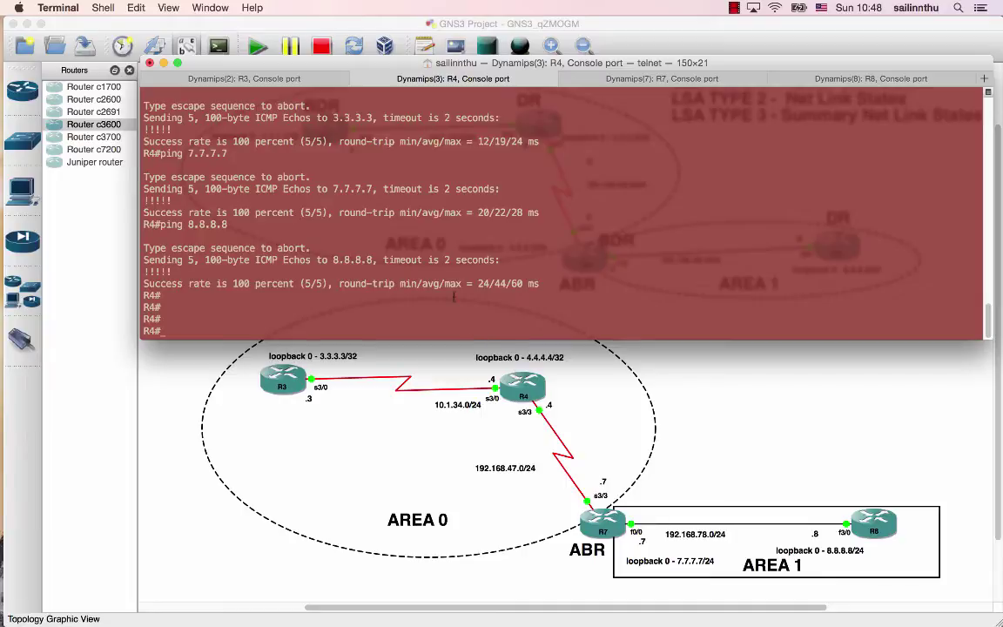
key("Up")
key("Down")
type("show ip ospf database")
key("Return")
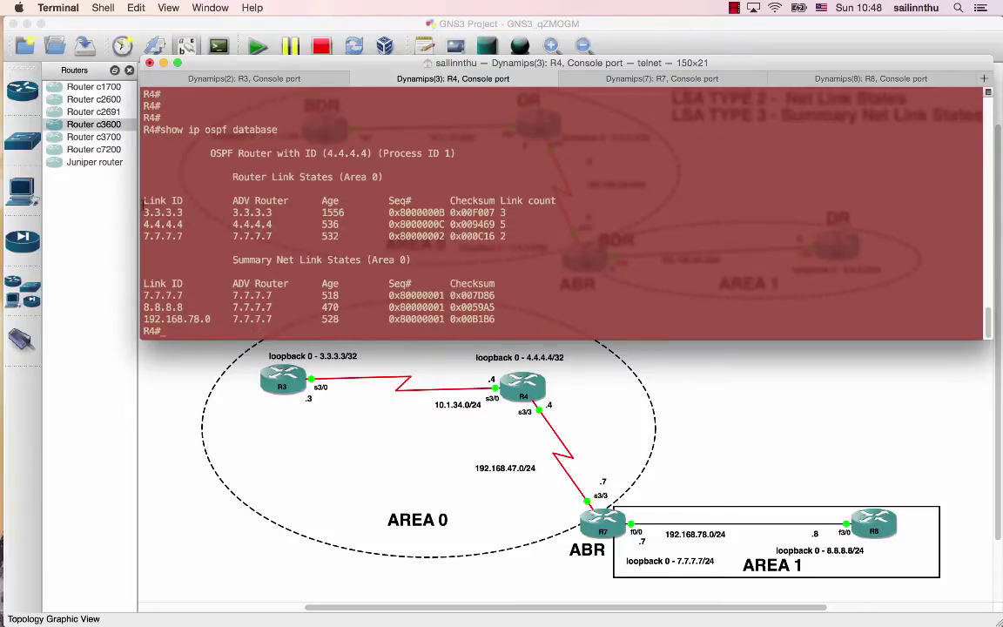
left_click_drag(131, 194, 266, 252)
left_click_drag(188, 259, 535, 328)
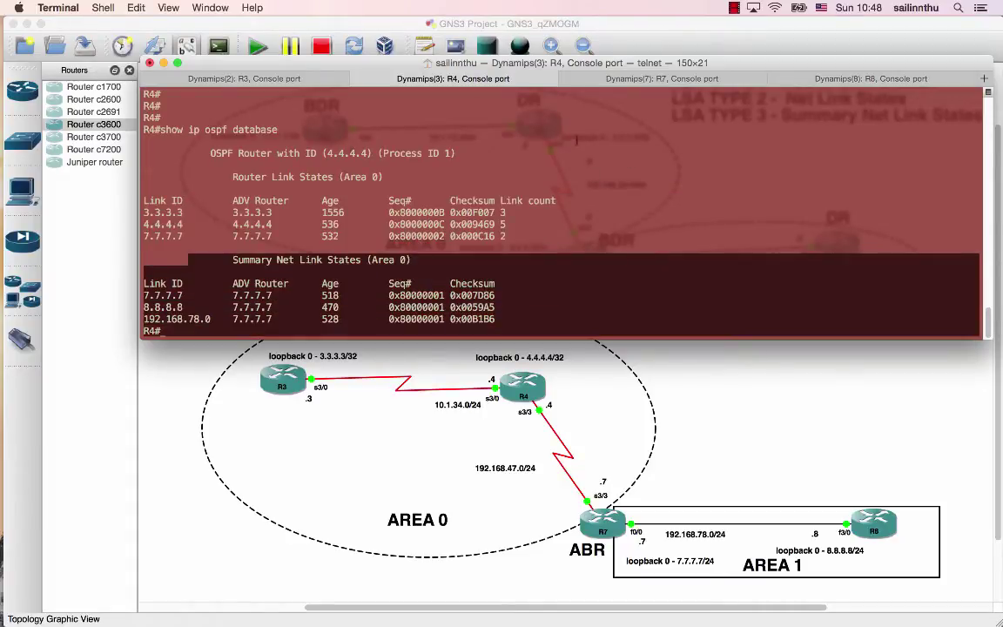
Display R7's complete OSPF database for both areas with show ip ospf database
left_click(629, 79)
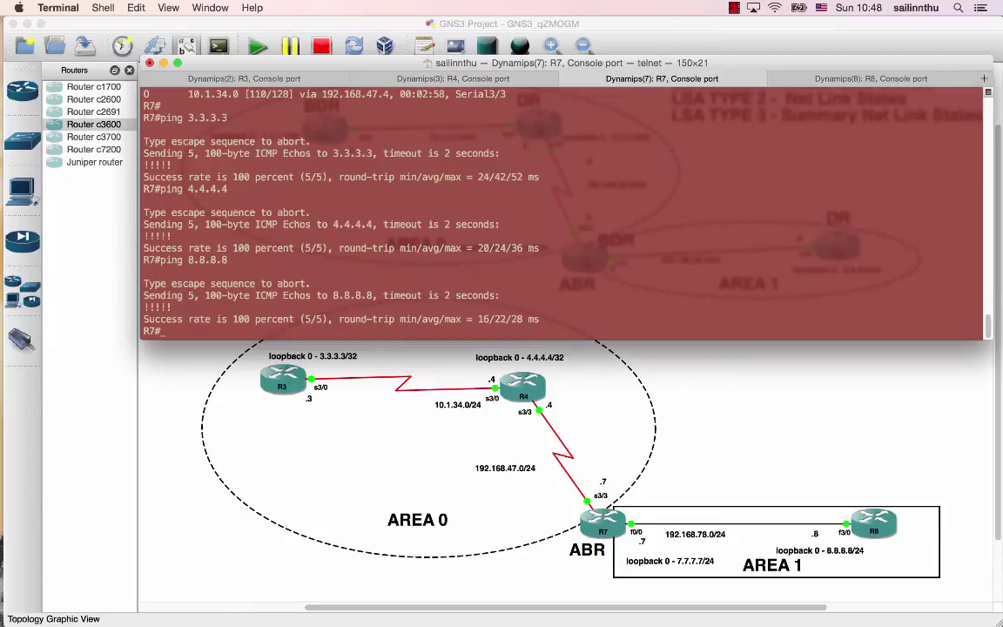
key("Return")
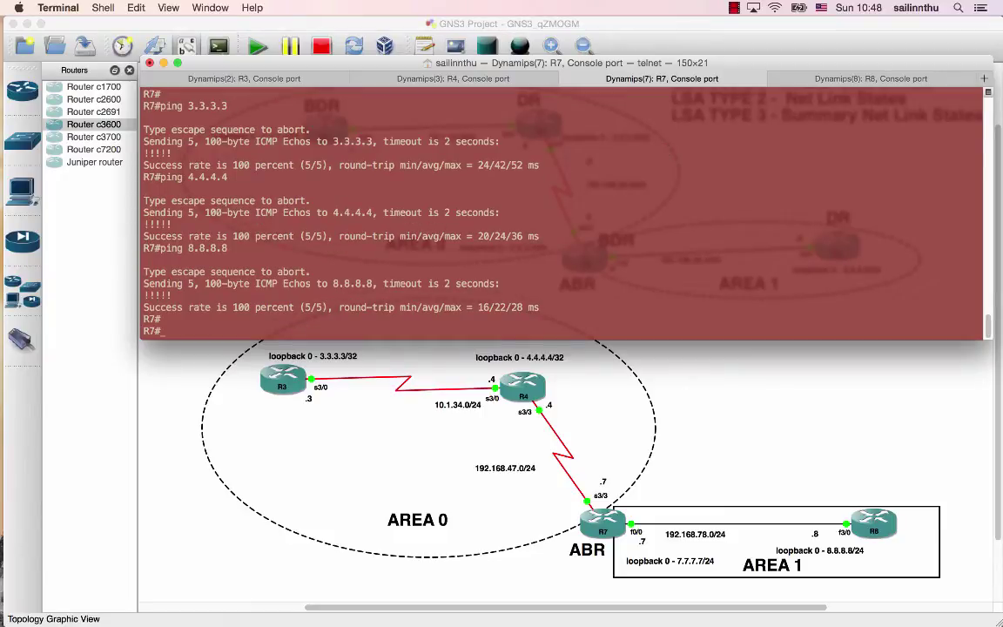
key("Return")
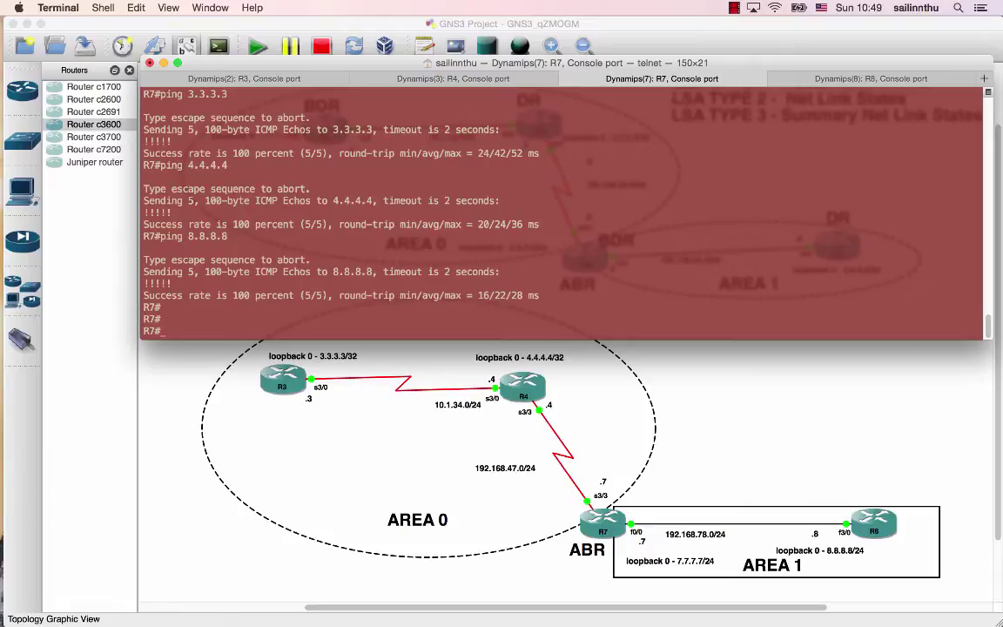
type("show ip ospf database")
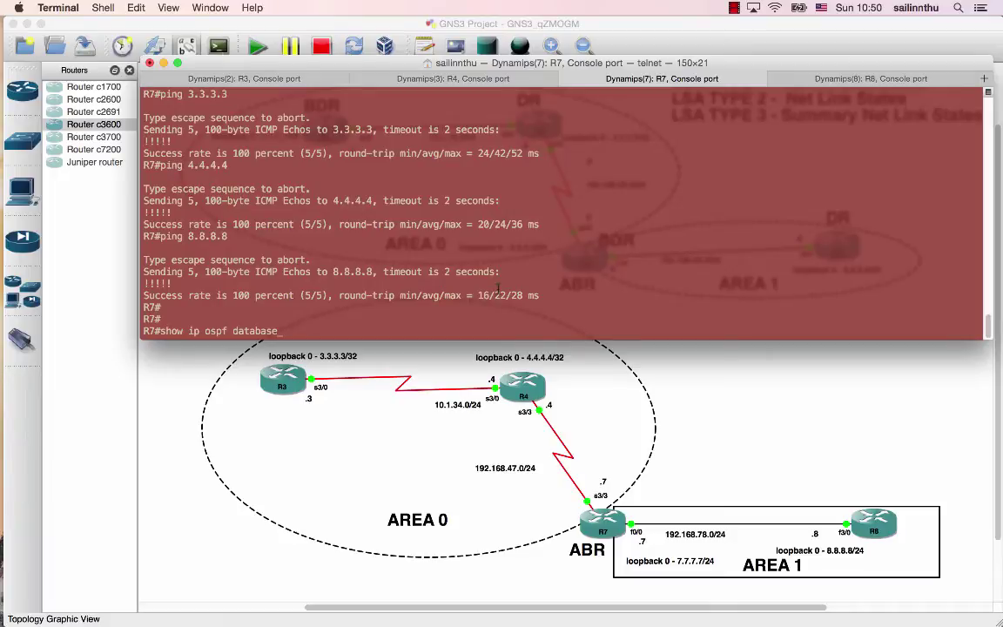
key("Return")
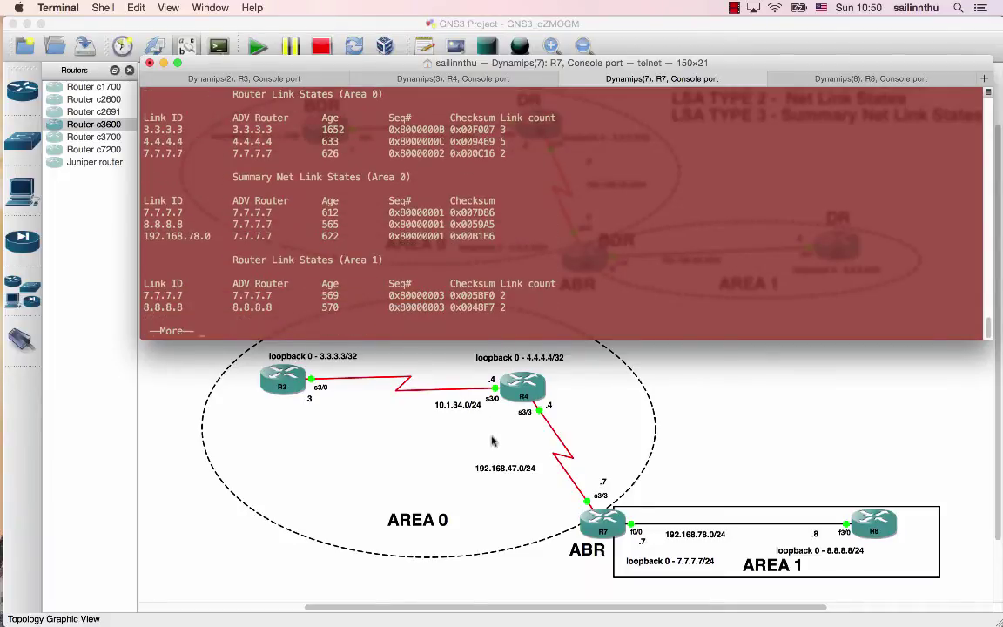
key("space")
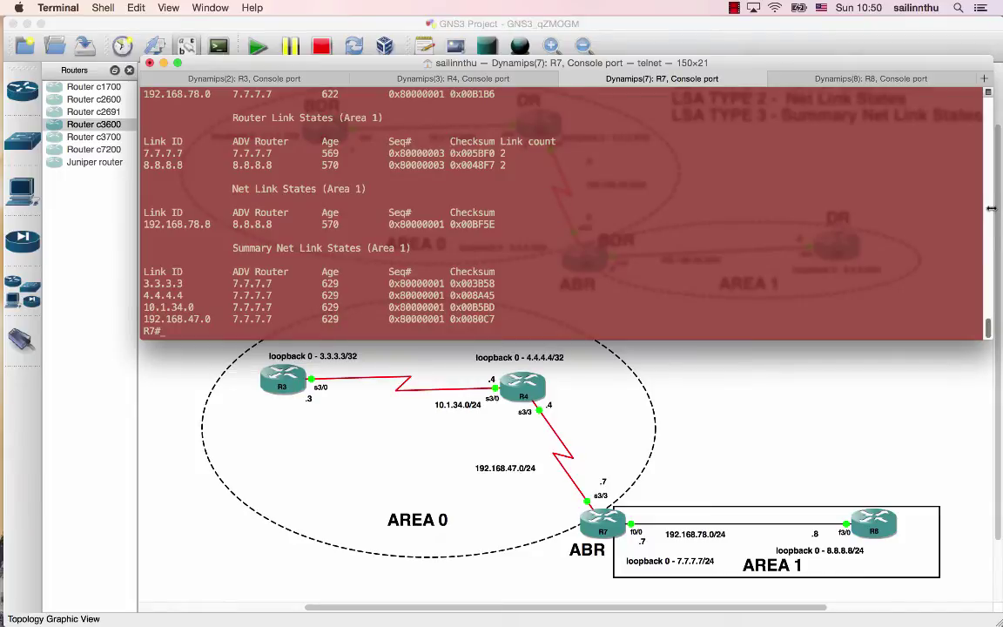
Narrow the console window, move it beside the lower topology and lengthen it to fit R7's whole OSPF database output
left_click_drag(990, 208, 579, 225)
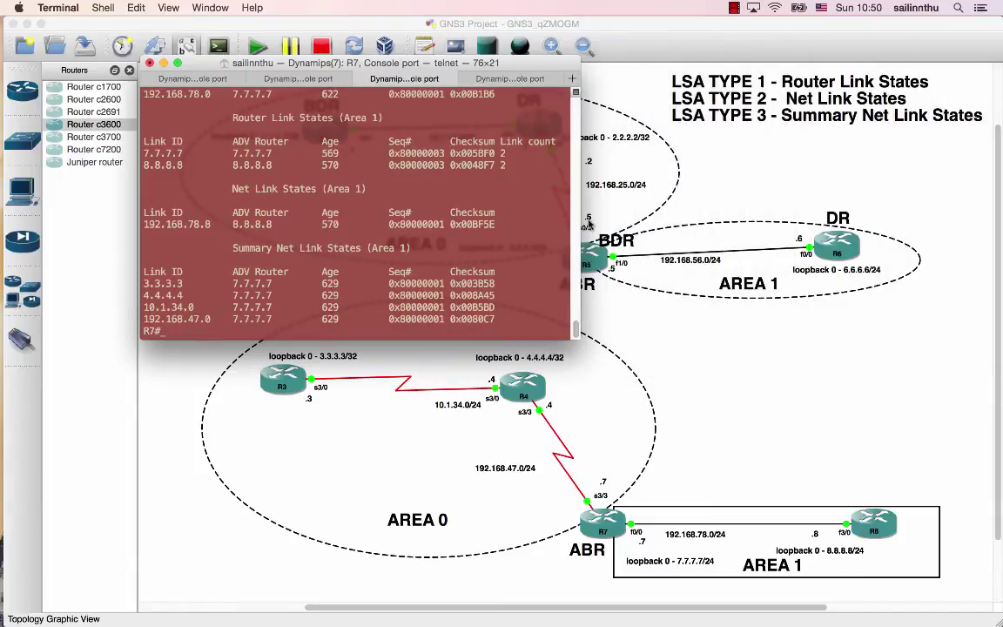
left_click_drag(408, 64, 893, 29)
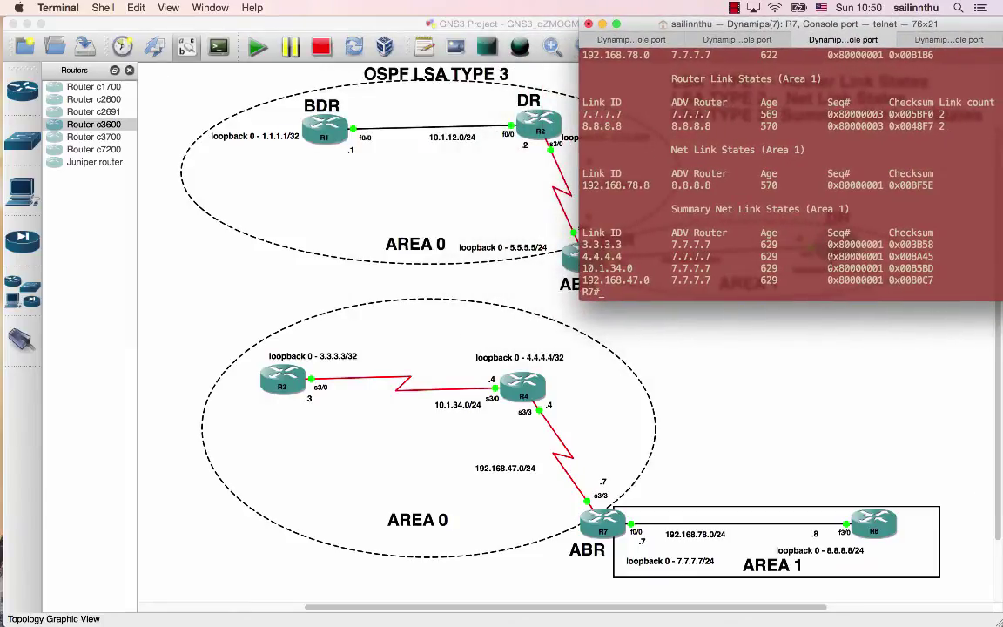
left_click_drag(845, 302, 879, 475)
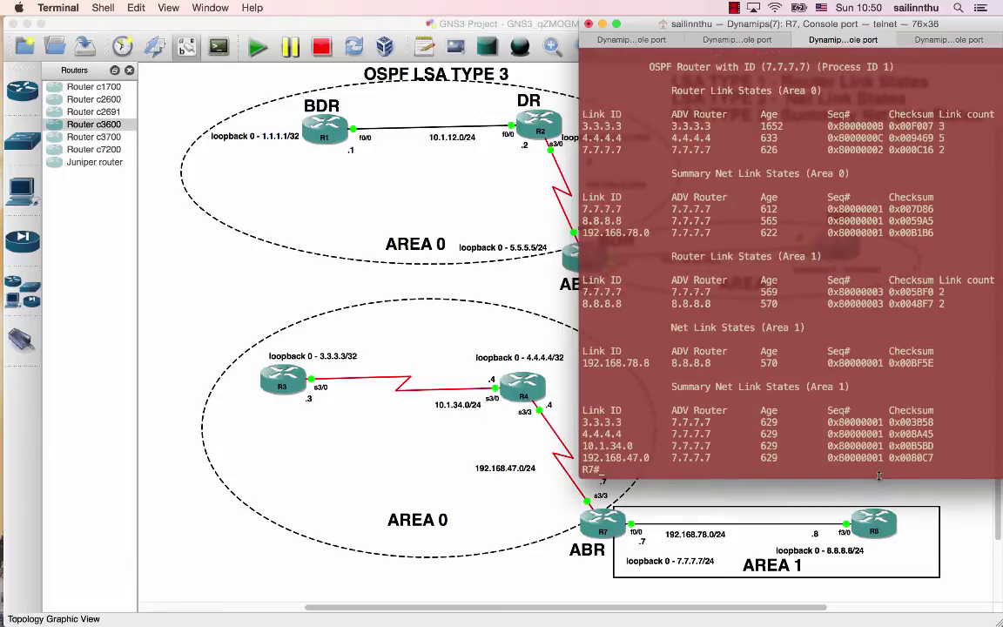
scroll(809, 268, "up", 1)
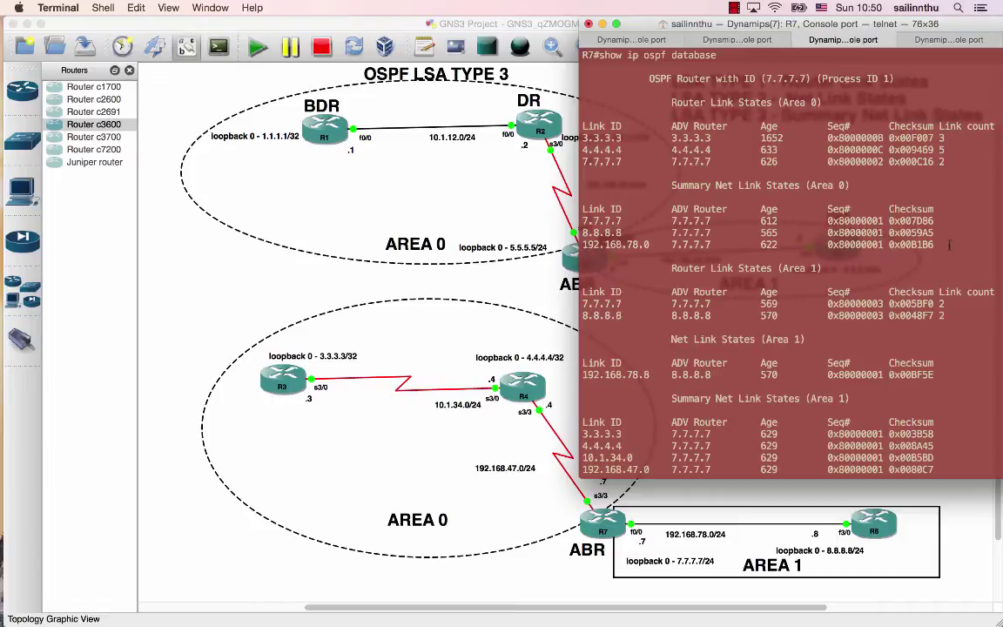
Compare the Area 0 section with the Area 1 section of R7's OSPF database output
left_click_drag(948, 245, 520, 54)
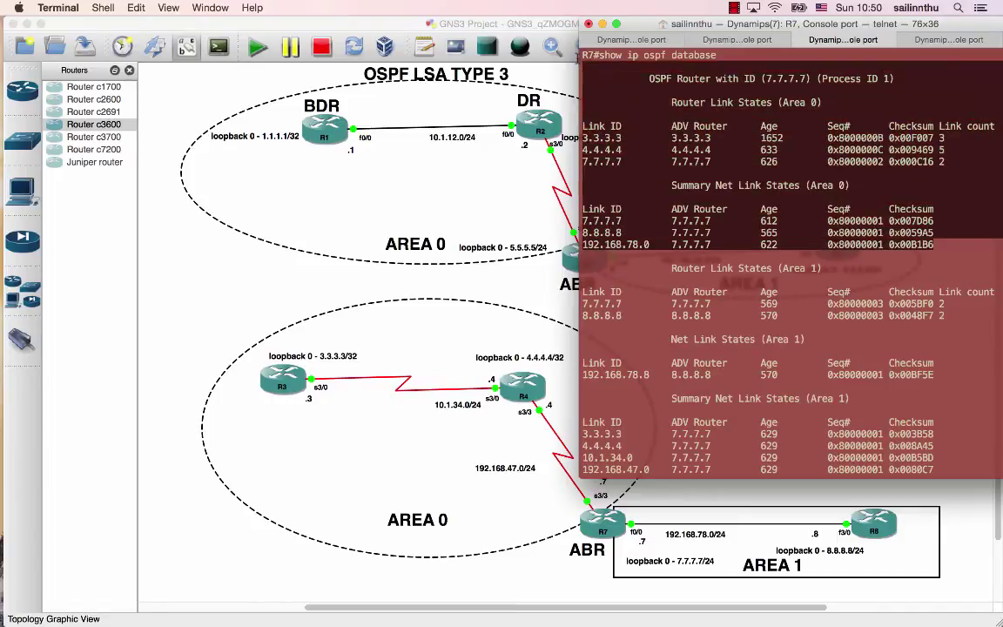
left_click_drag(670, 275, 936, 478)
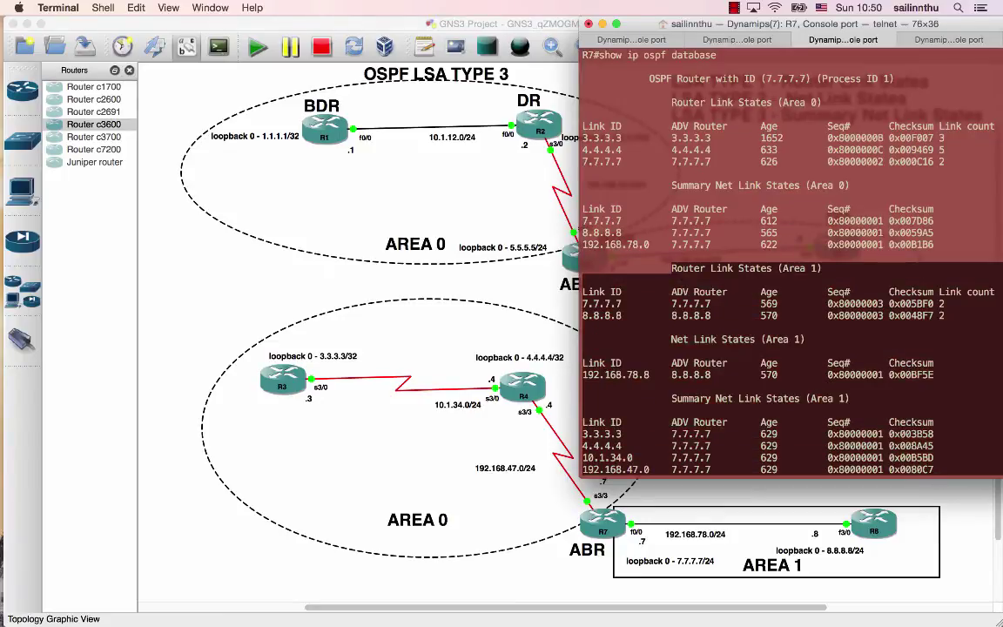
scroll(788, 261, "up", 2)
left_click(715, 197)
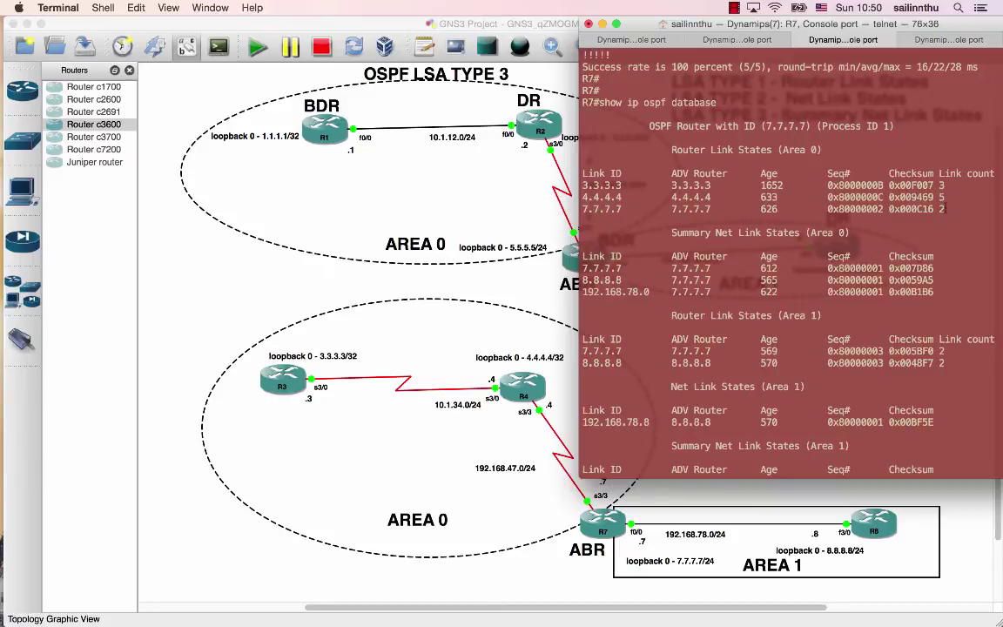
Examine the Router Link States of Area 0 and Area 1 and the Area 0 Summary Net Link States in R7's database
left_click_drag(944, 209, 560, 174)
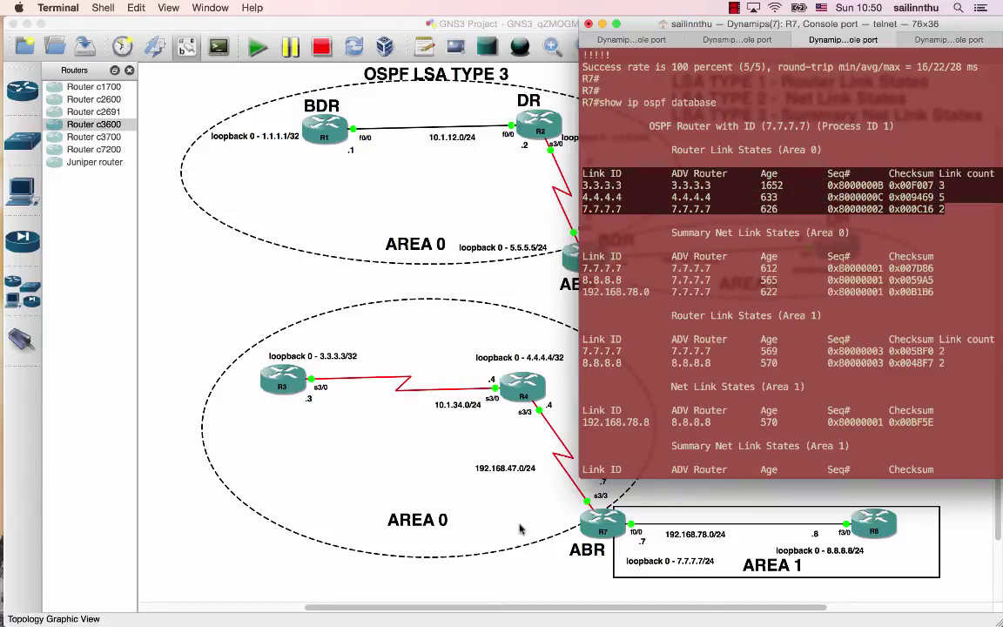
scroll(699, 386, "down", 3)
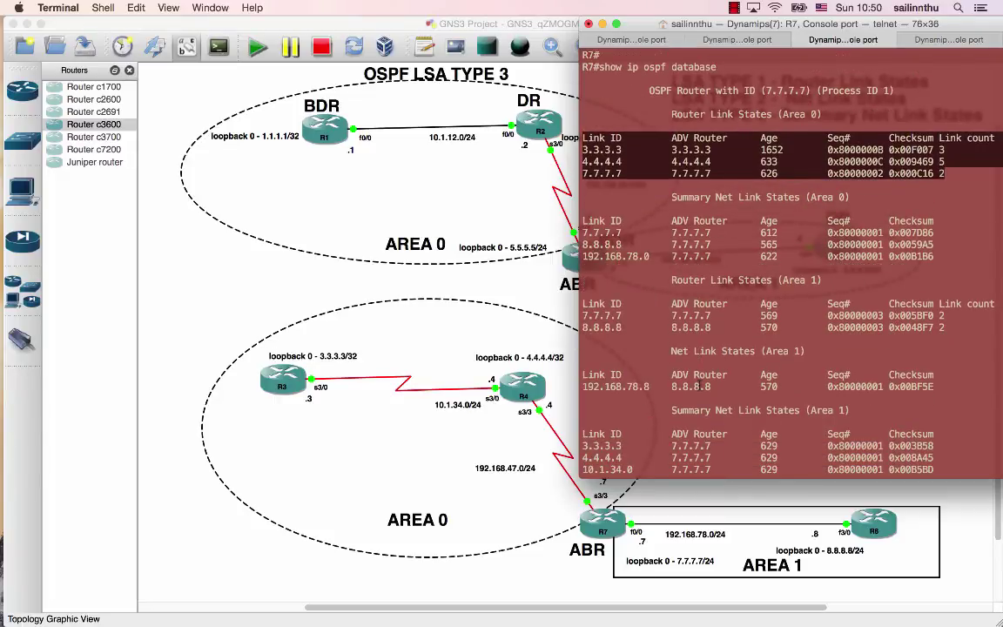
left_click_drag(673, 279, 949, 329)
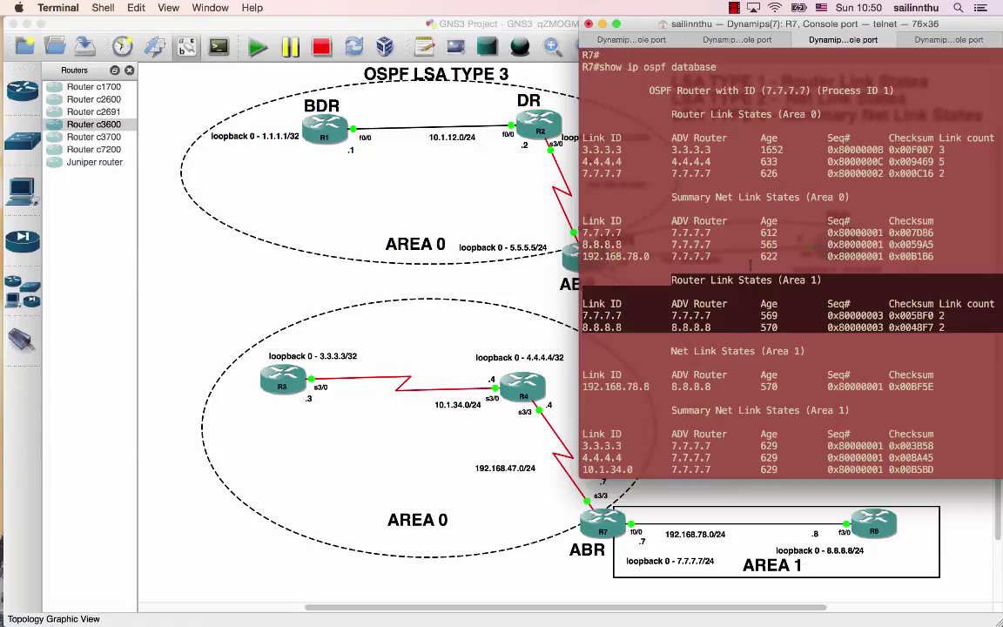
scroll(750, 227, "up", 1)
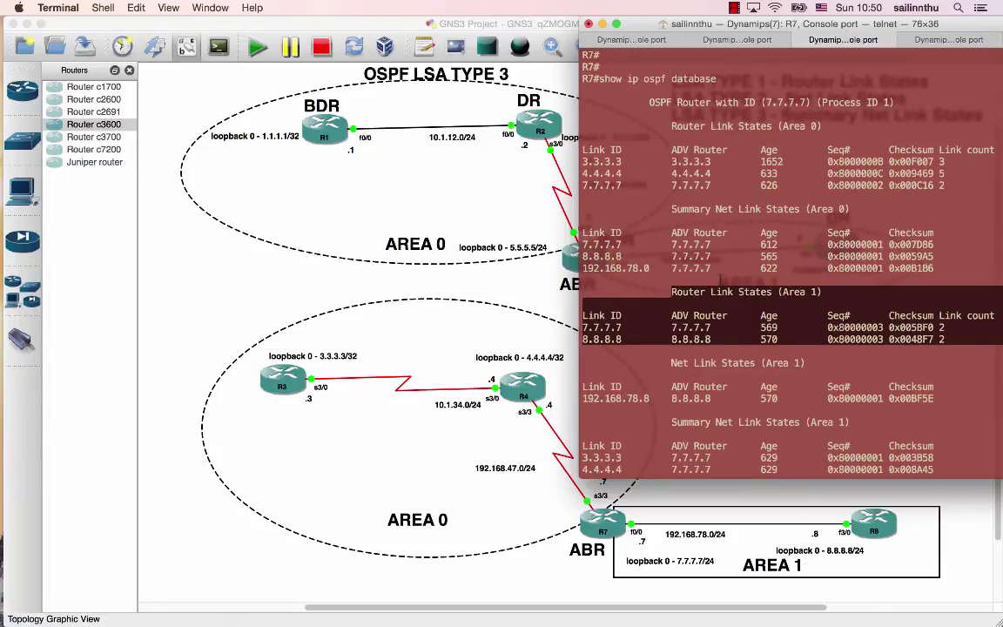
left_click(731, 234)
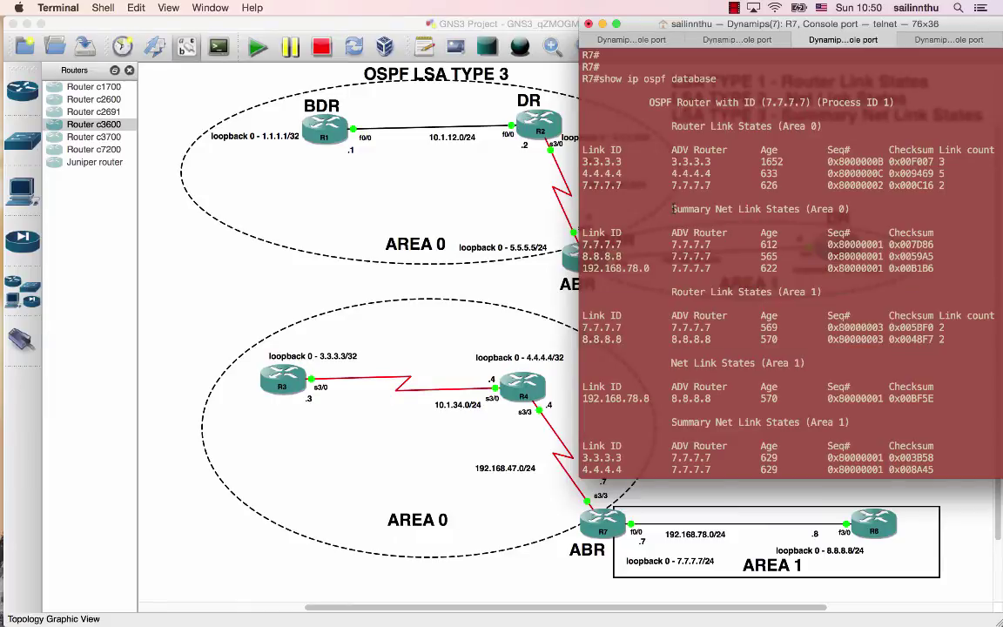
left_click_drag(672, 209, 934, 268)
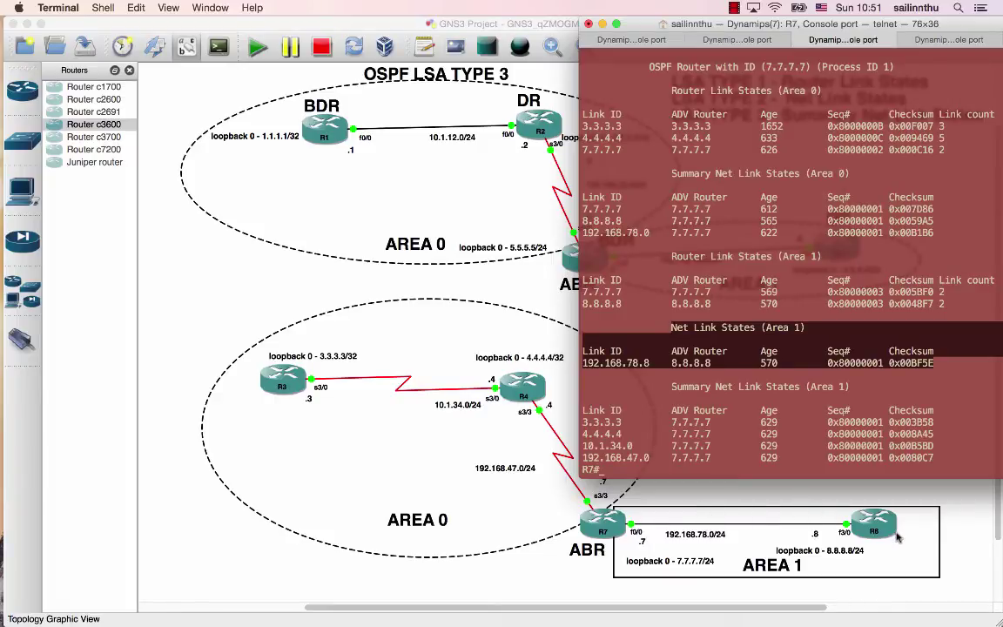
Examine the Net Link States entry for Area 1 and its advertising router in R7's OSPF database
left_click(677, 369)
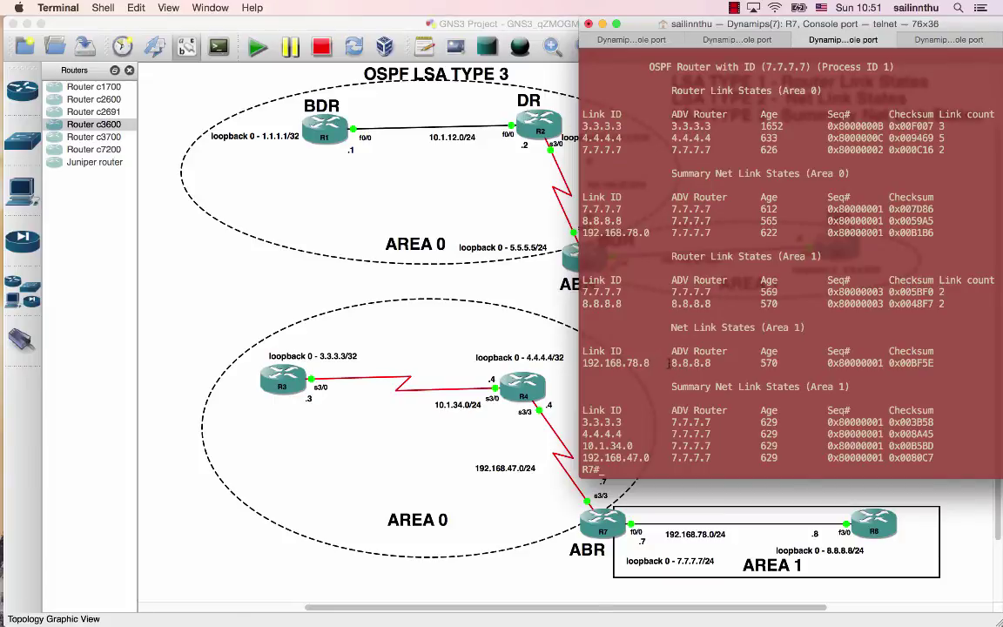
double_click(679, 362)
left_click_drag(671, 351, 729, 396)
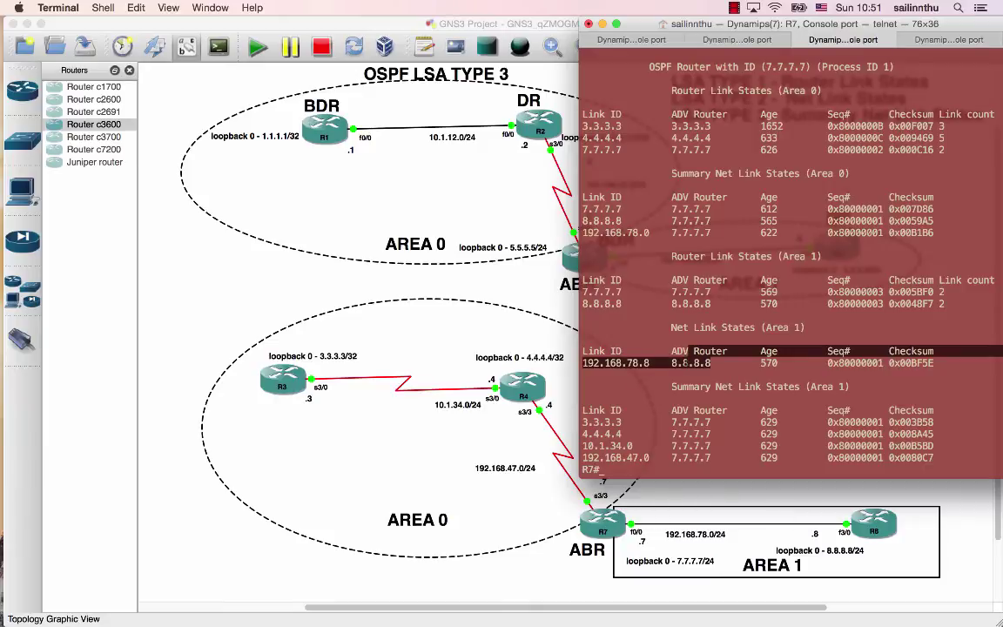
left_click(645, 364)
left_click_drag(669, 328, 933, 363)
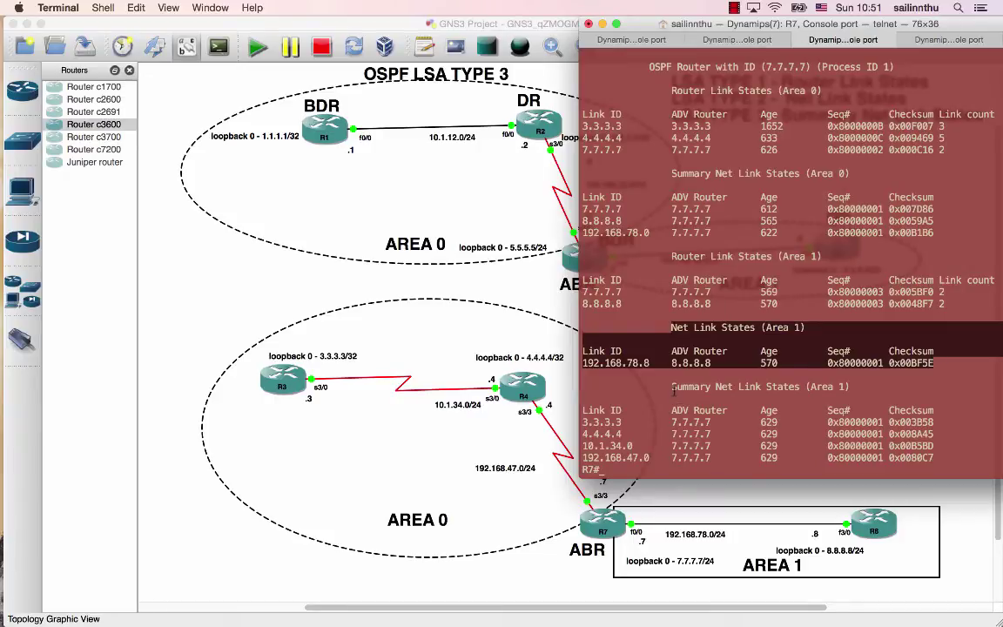
Examine the Area 1 Summary Net Link States in R7's database, matching each link ID to the Area 0 networks in the topology
left_click_drag(672, 389, 960, 455)
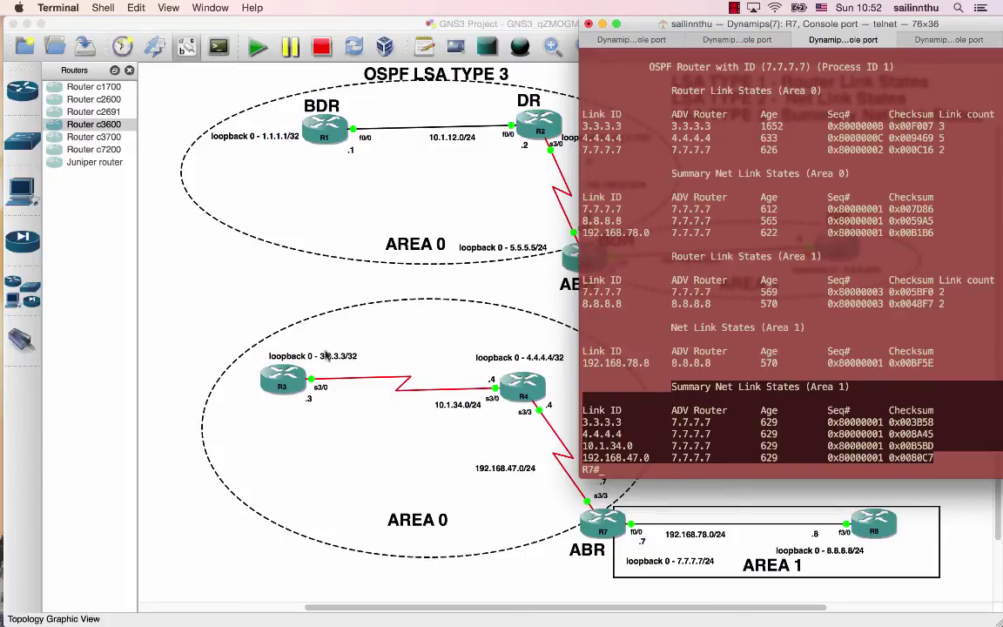
left_click_drag(584, 421, 627, 421)
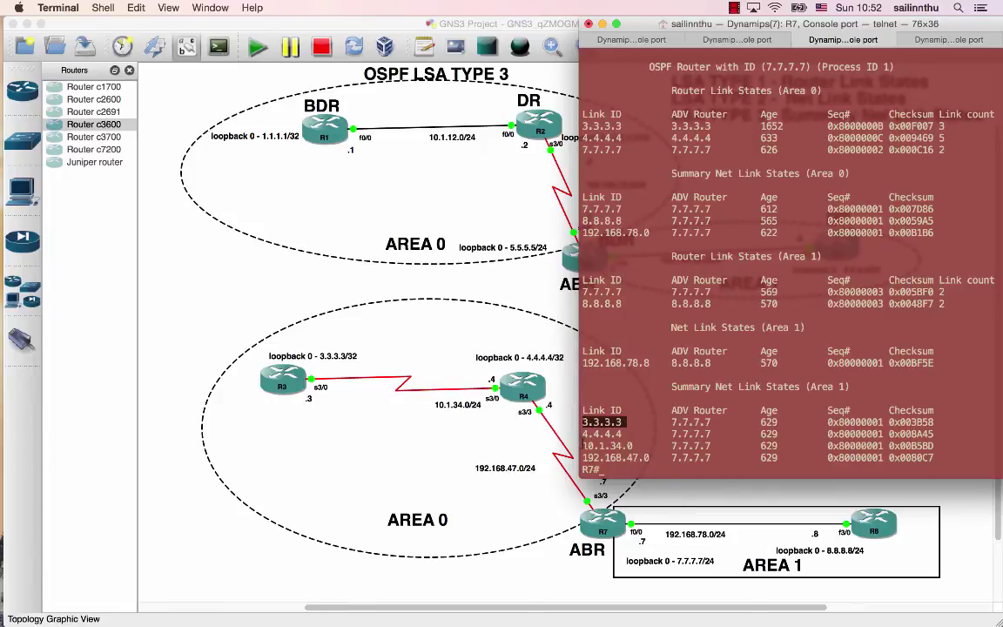
mouse_move(582, 445)
left_mouse_down()
mouse_move(648, 449)
mouse_move(582, 433)
left_mouse_up()
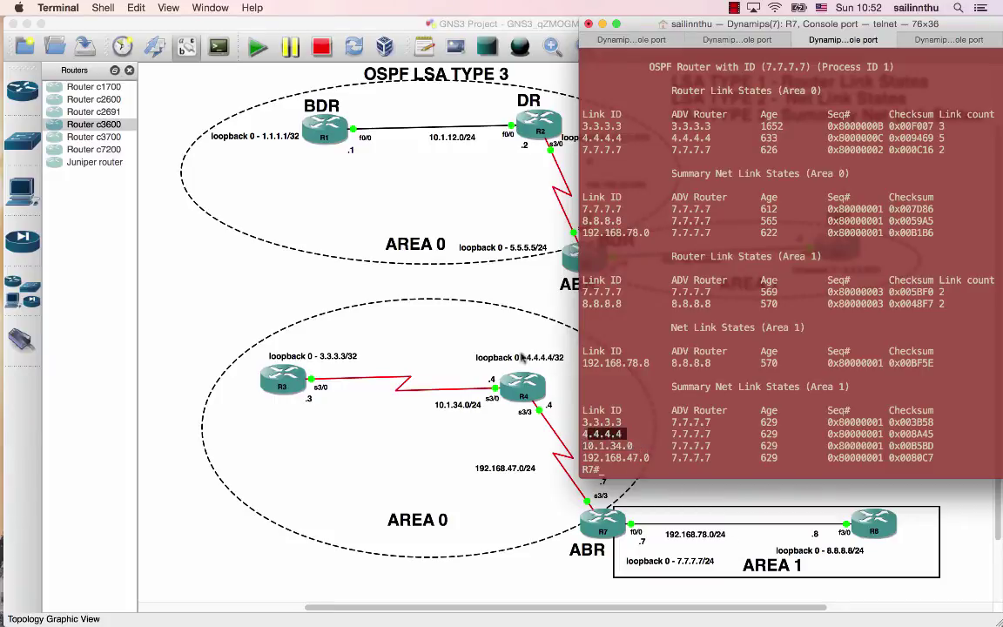
left_click(613, 456)
left_click_drag(583, 457, 649, 457)
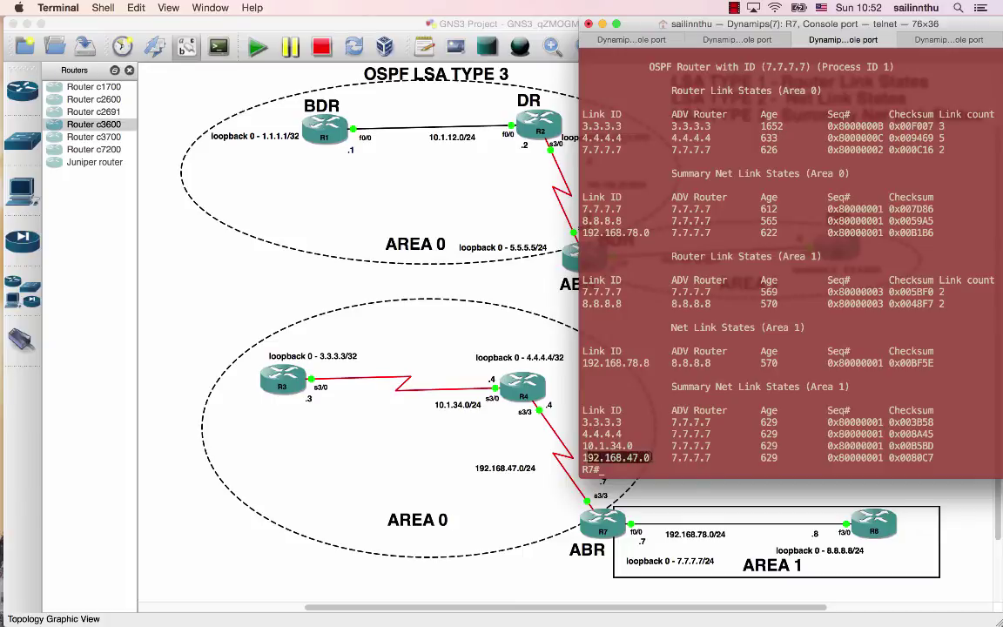
left_click(676, 396)
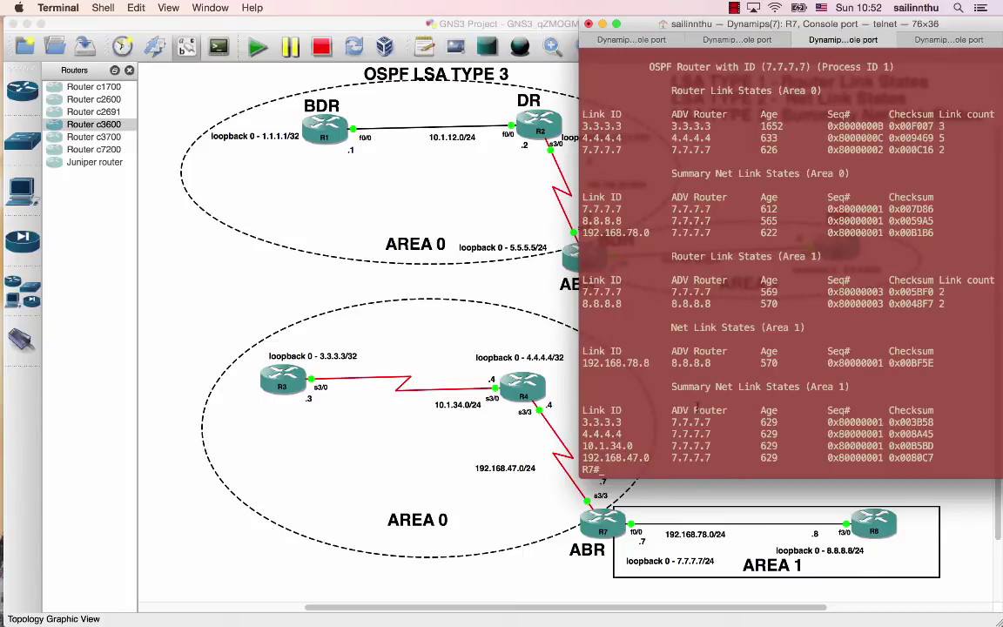
scroll(743, 407, "up", 3)
scroll(743, 407, "down", 3)
Switch to R8's console and display its OSPF database with show ip ospf database
left_click(950, 42)
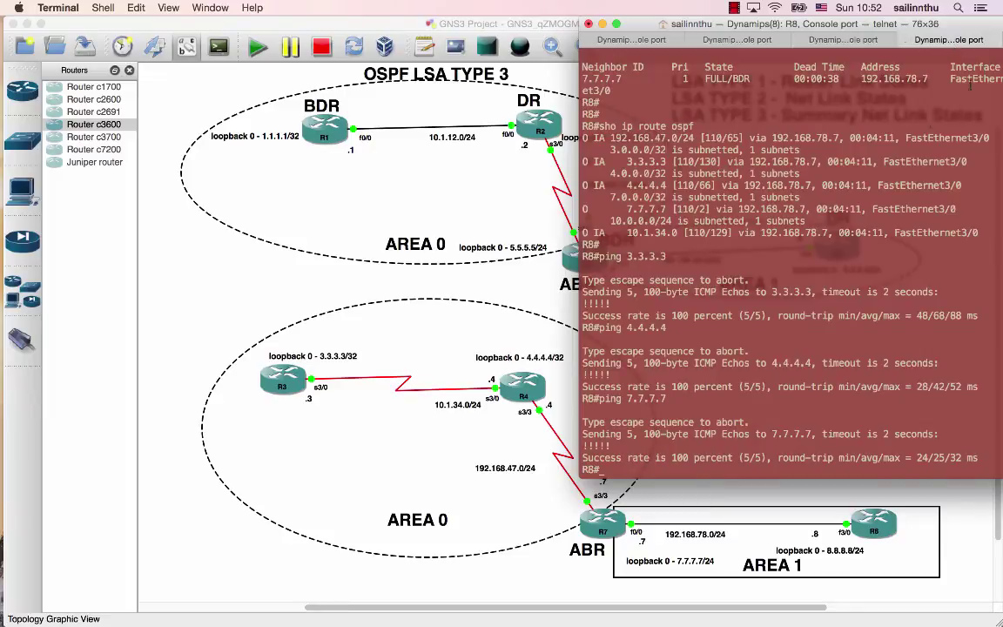
key("Return")
key("Return")
key("Return")
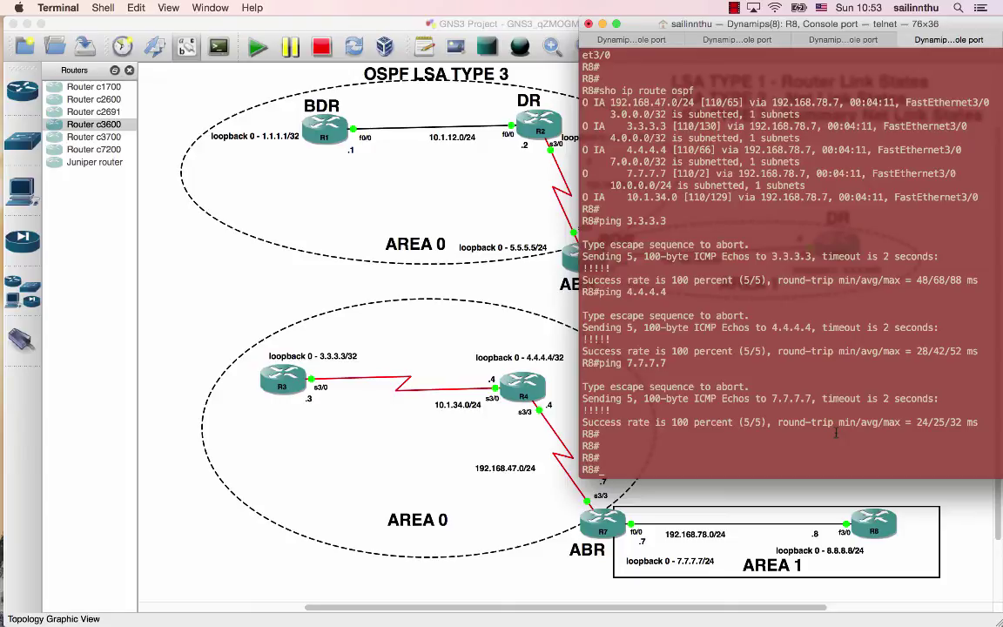
key("Return")
key("Return")
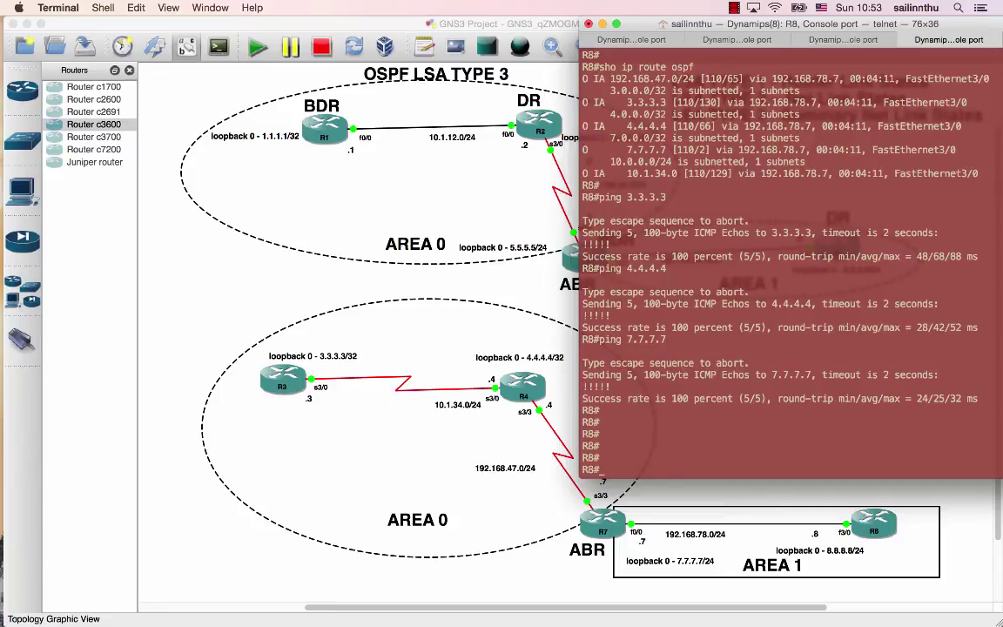
type("show ip ospf database")
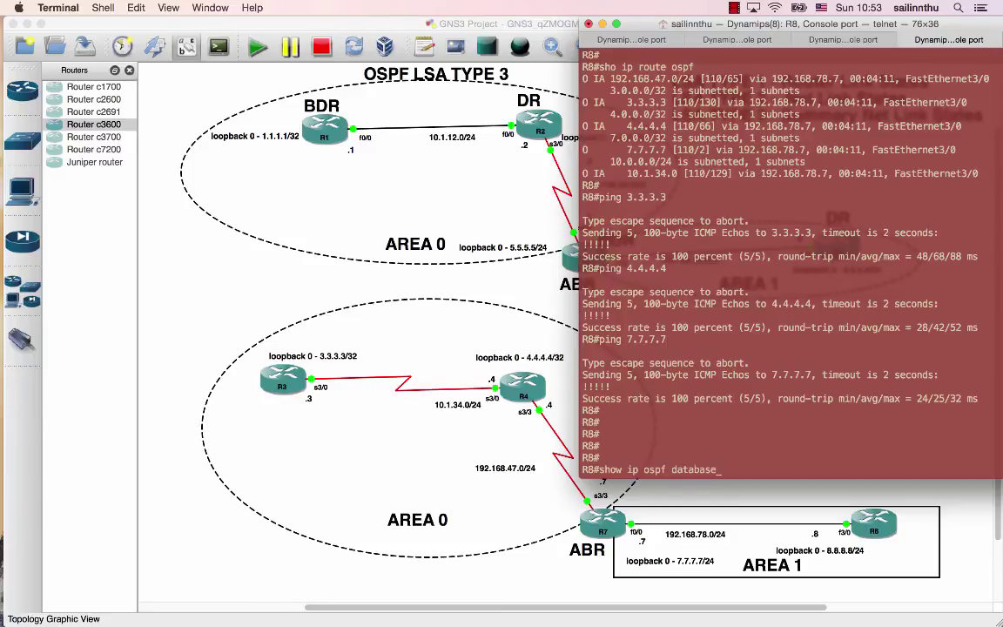
key("Return")
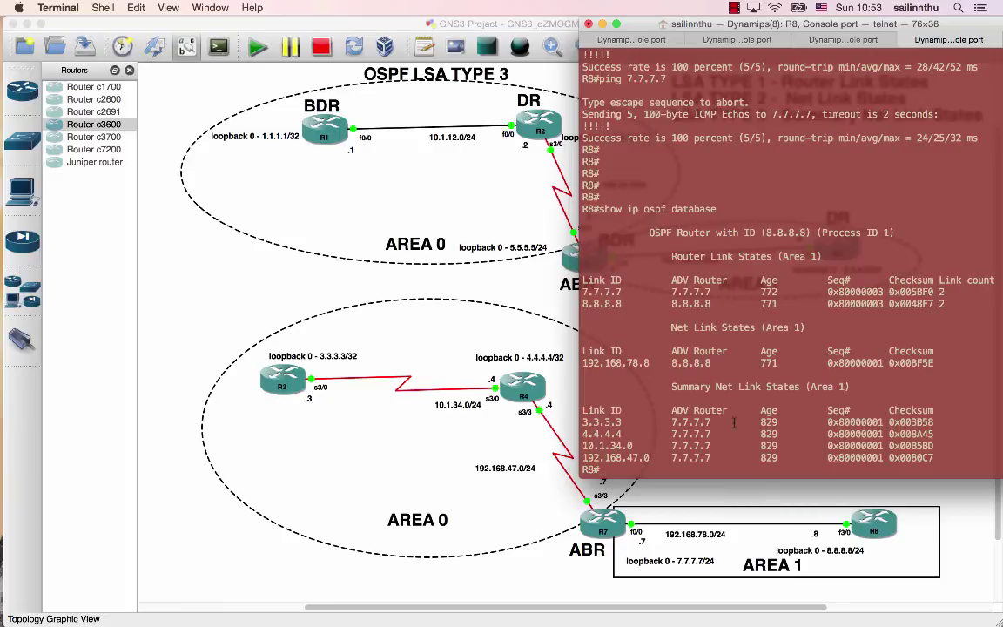
Examine the Summary Net Link States entries for Area 1 in R8's OSPF database
left_click_drag(672, 387, 938, 457)
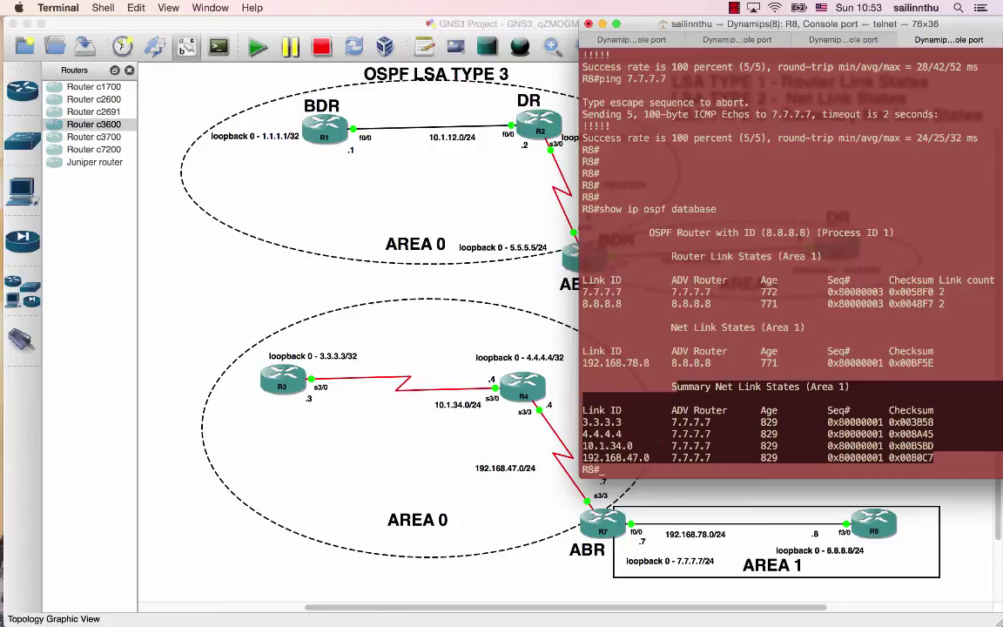
left_click(616, 440)
left_click_drag(581, 418, 933, 457)
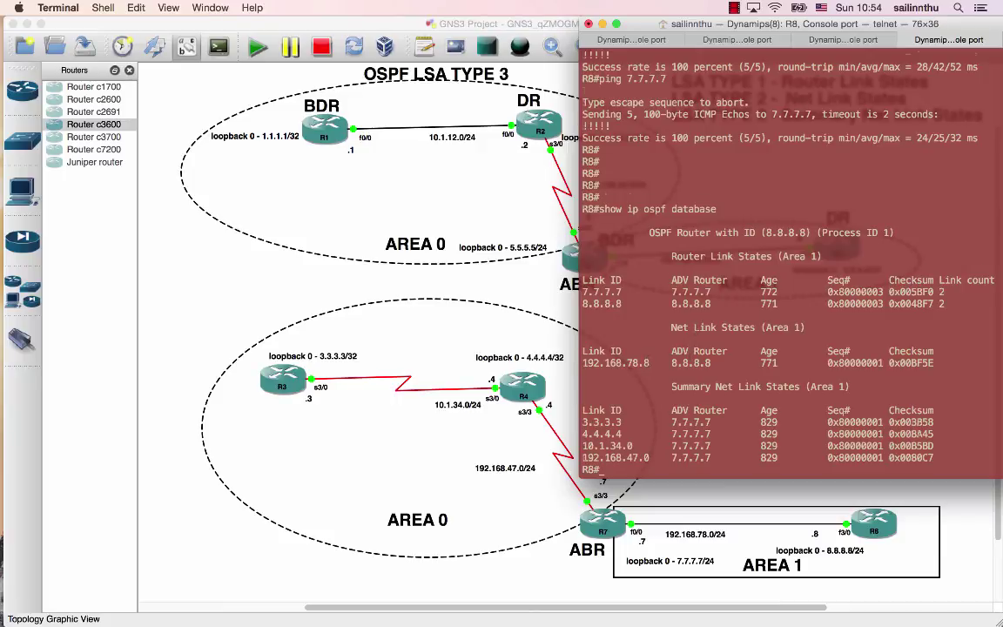
Display R8's full routing table with sh ip route
key("Return")
key("Return")
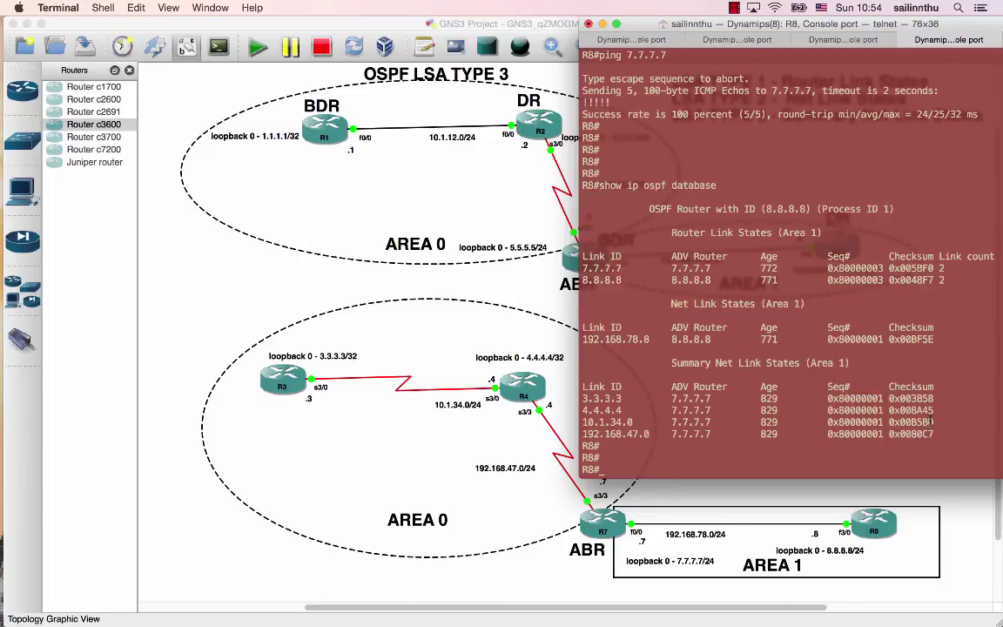
key("Return")
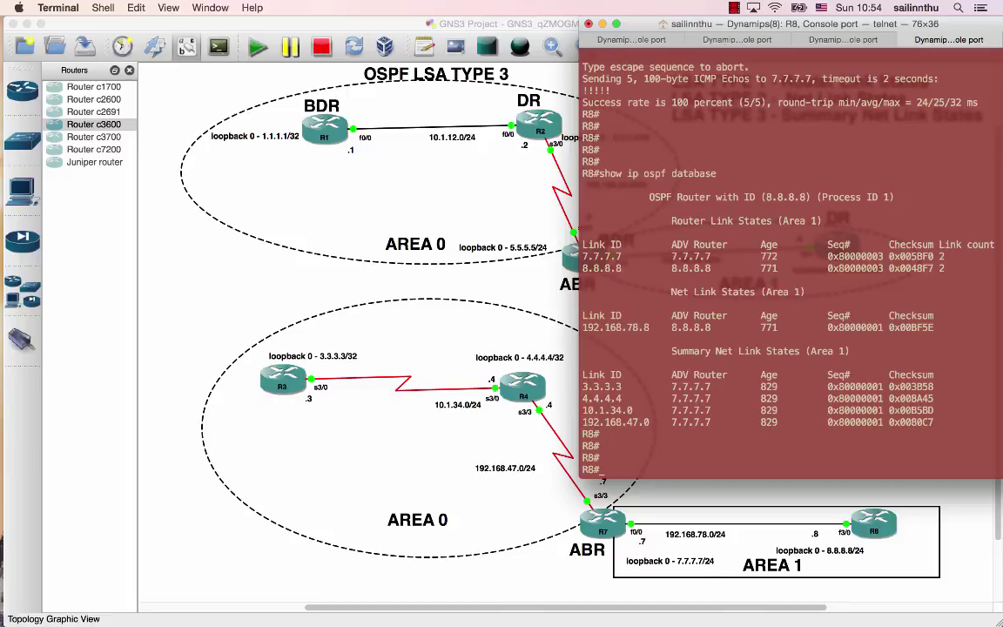
type("sh ip route")
key("Return")
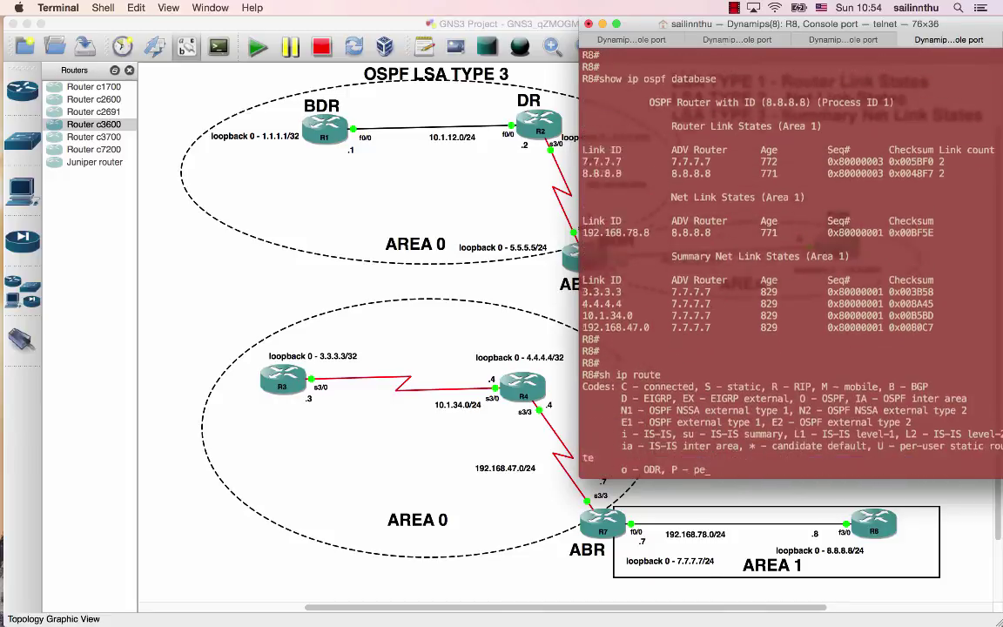